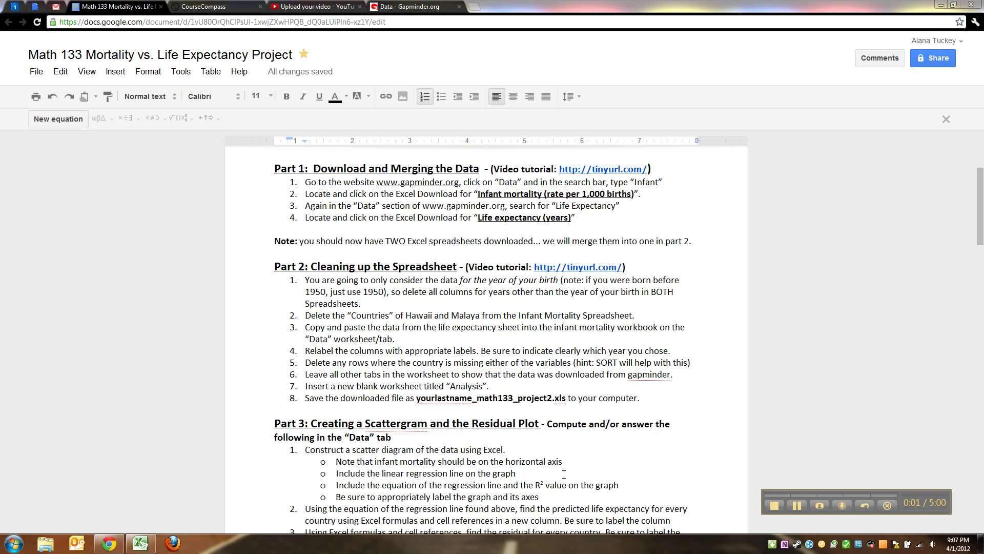
# - Read Part 2 of the project document, then bring Excel's Data sheet forward and clear the column selection
pyautogui.click(564, 473)
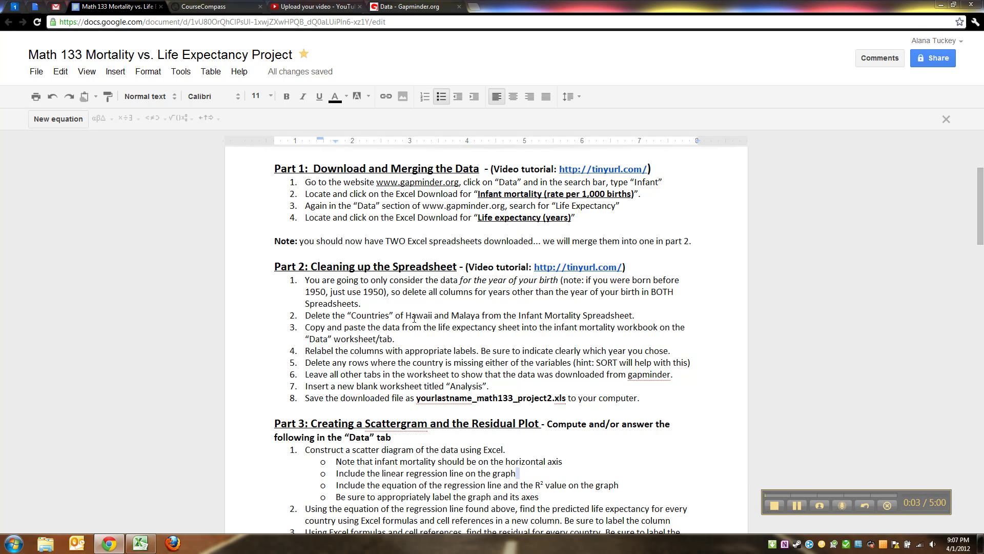
pyautogui.scroll(-1, 414, 319)
pyautogui.scroll(2, 400, 318)
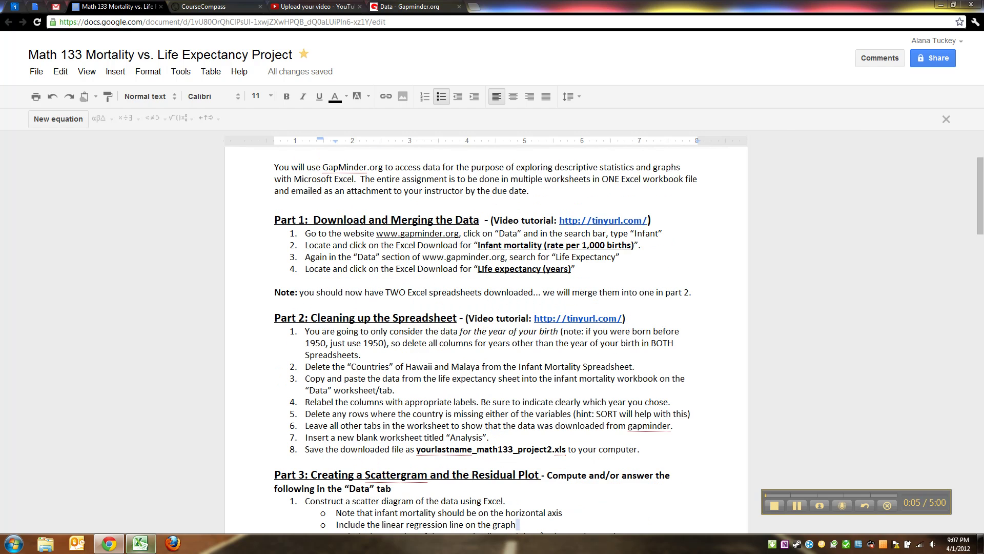
pyautogui.click(141, 543)
pyautogui.click(274, 322)
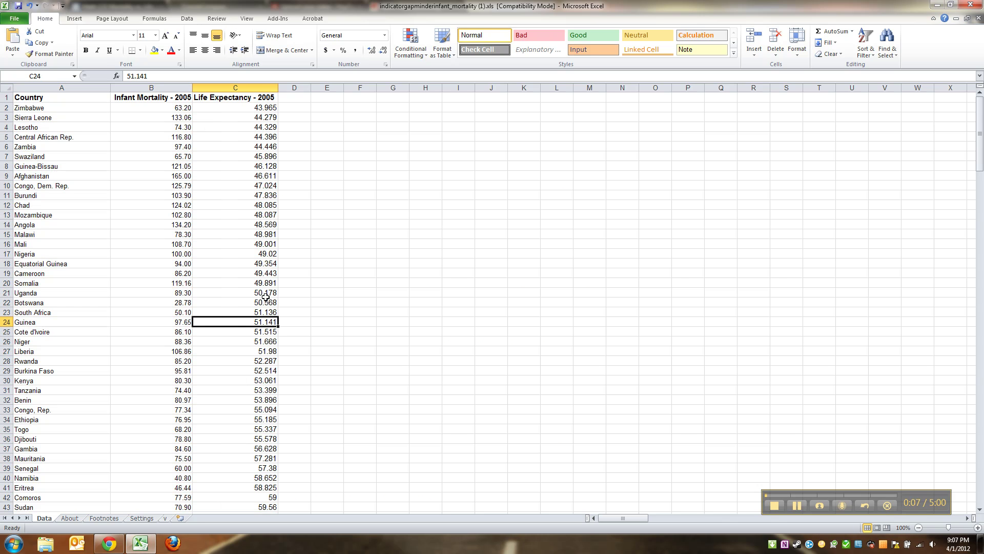
# - Scroll the Data sheet down to row 182 and select the range A1:C182
pyautogui.scroll(-4, 262, 295)
pyautogui.scroll(4, 263, 295)
pyautogui.scroll(-20, 248, 208)
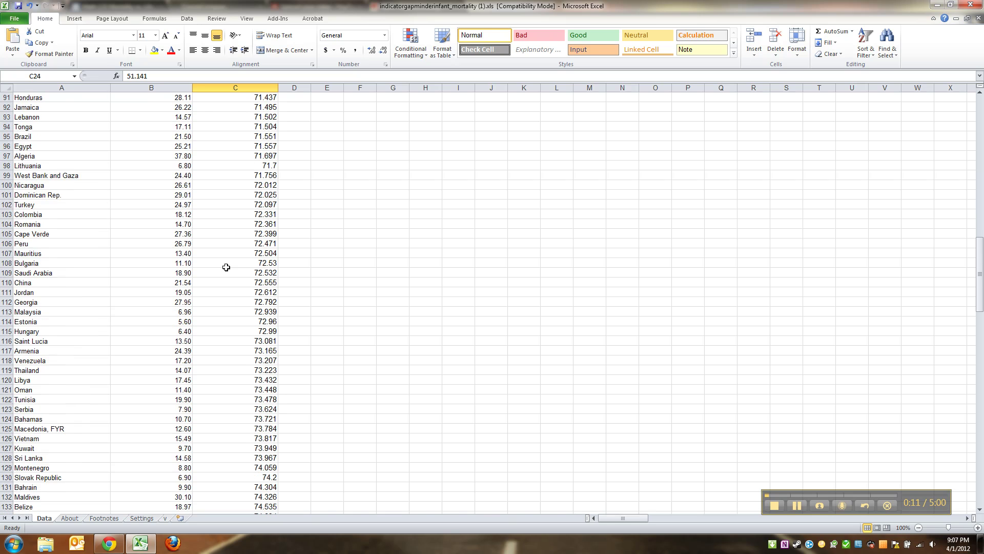
pyautogui.scroll(5, 226, 267)
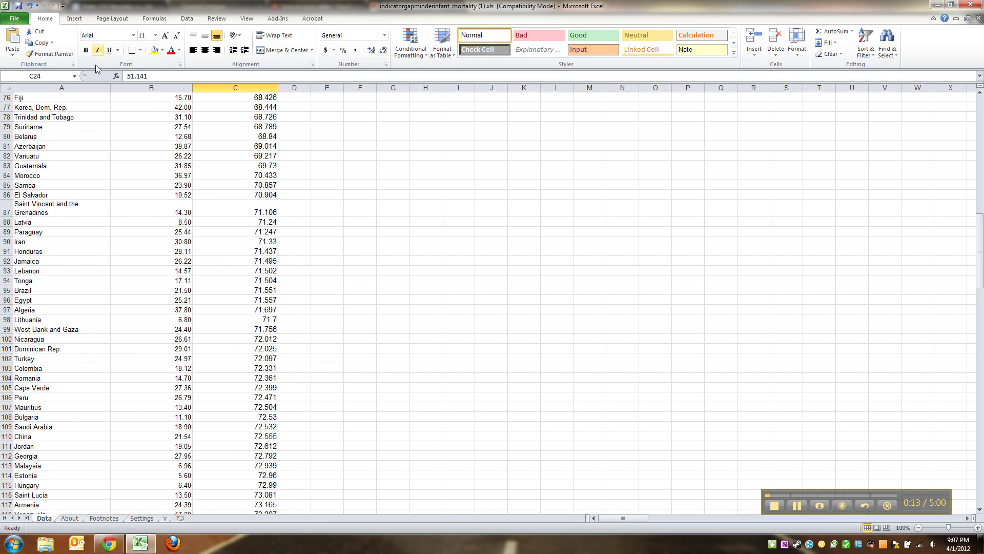
pyautogui.scroll(-6, 132, 285)
pyautogui.scroll(-20, 131, 284)
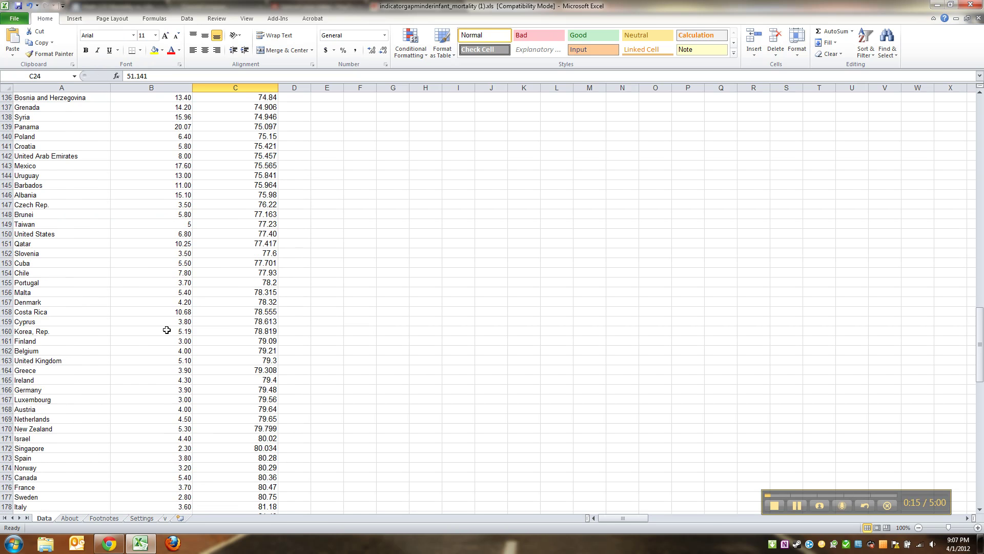
pyautogui.moveTo(235, 341); pyautogui.dragTo(235, 331)
pyautogui.moveTo(133, 303); pyautogui.dragTo(56, 85)
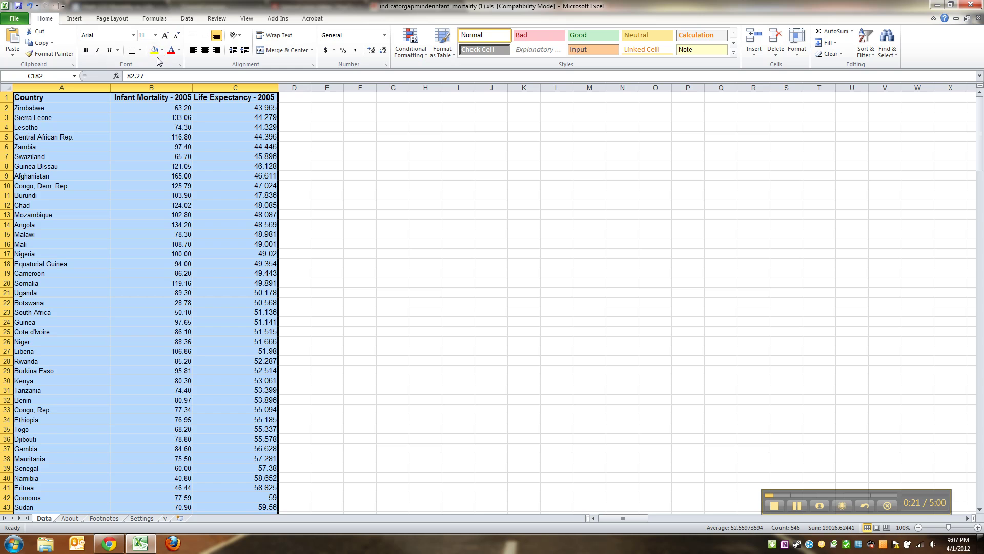
pyautogui.click(155, 35)
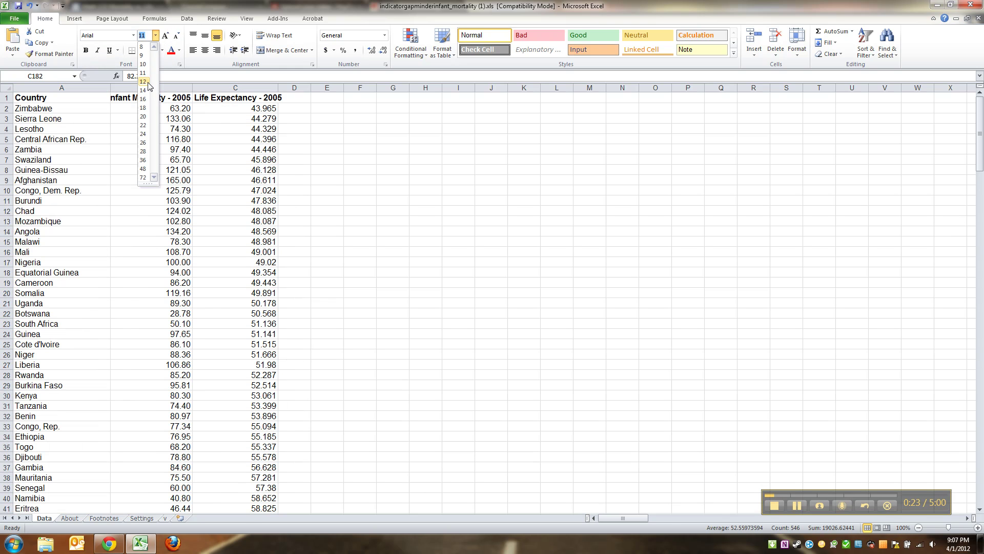
pyautogui.press('Escape')
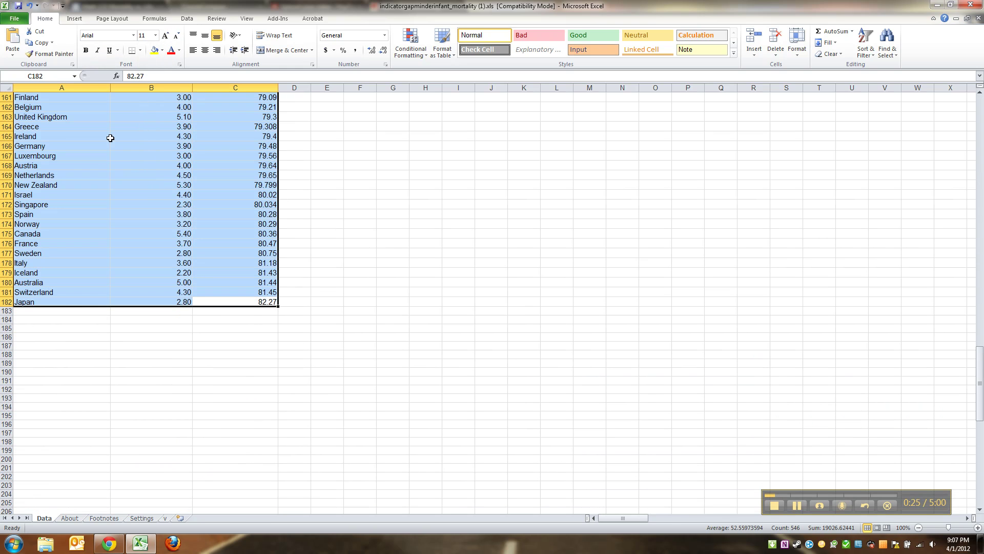
pyautogui.click(94, 113)
pyautogui.scroll(20, 92, 164)
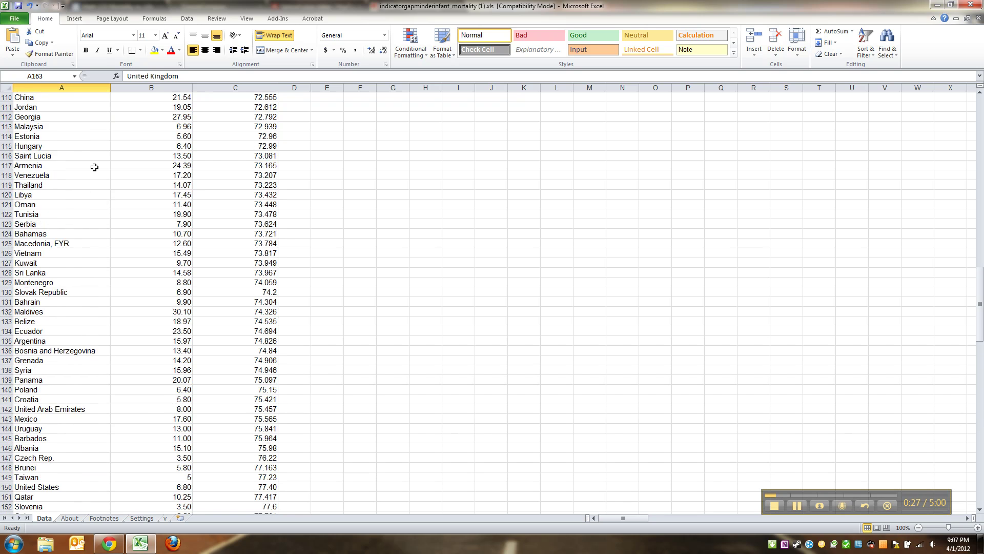
pyautogui.scroll(20, 90, 165)
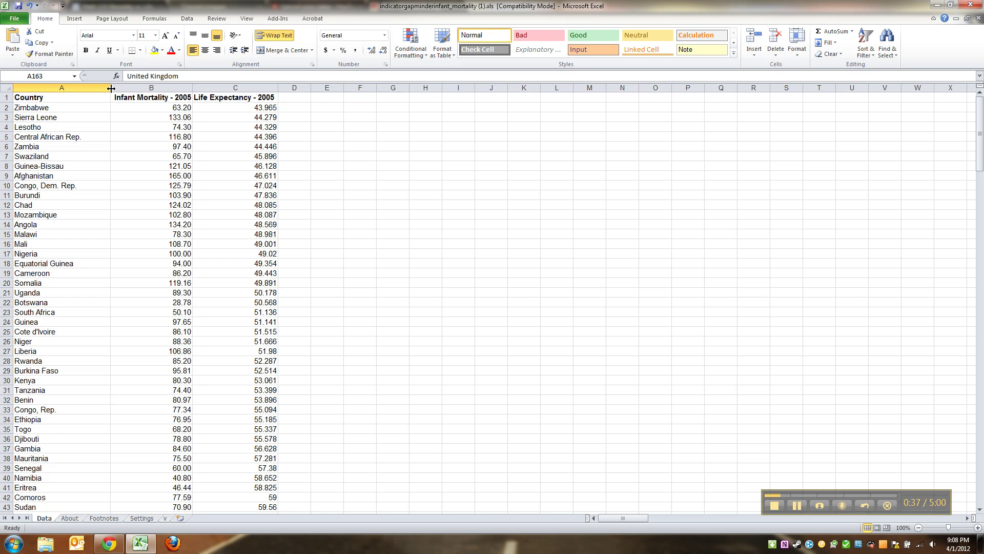
# - Auto-fit column A to the country names and restore row 87 to normal height
pyautogui.doubleClick(111, 88)
pyautogui.scroll(-20, 100, 193)
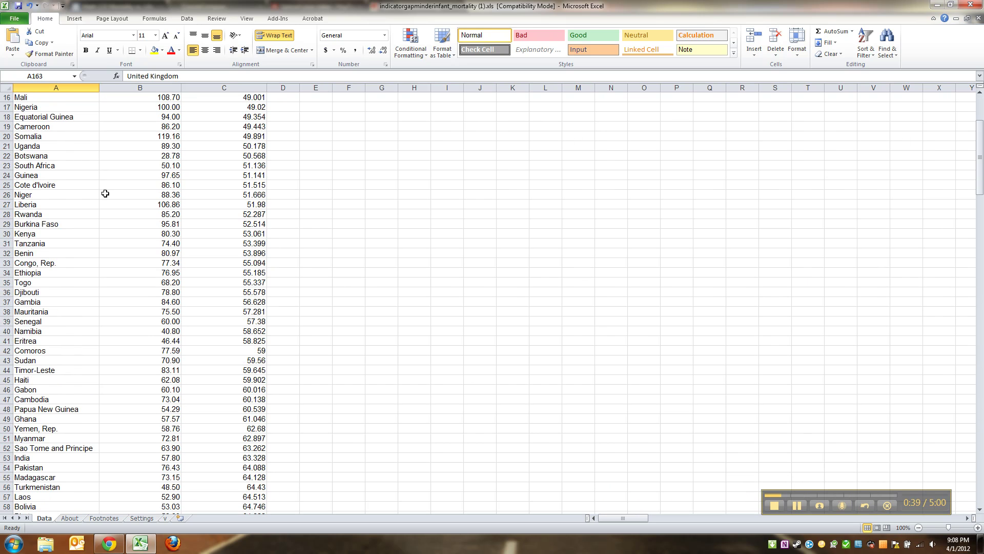
pyautogui.scroll(5, 77, 225)
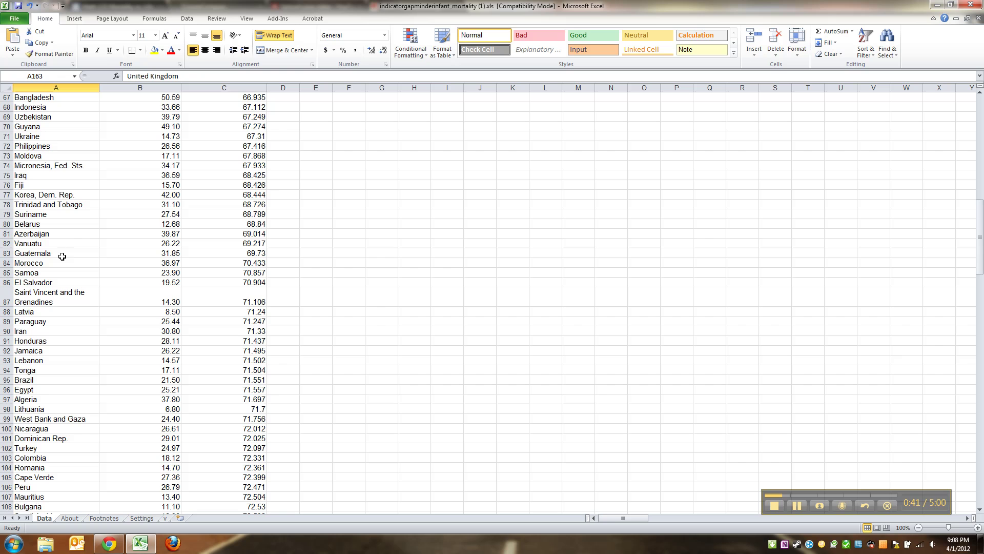
pyautogui.scroll(1, 60, 248)
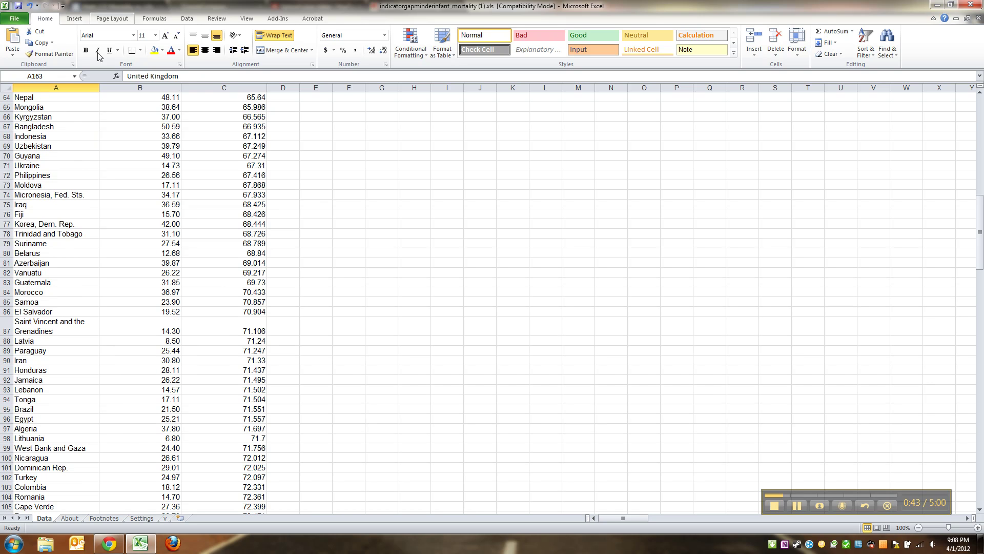
pyautogui.moveTo(98, 85); pyautogui.dragTo(171, 85)
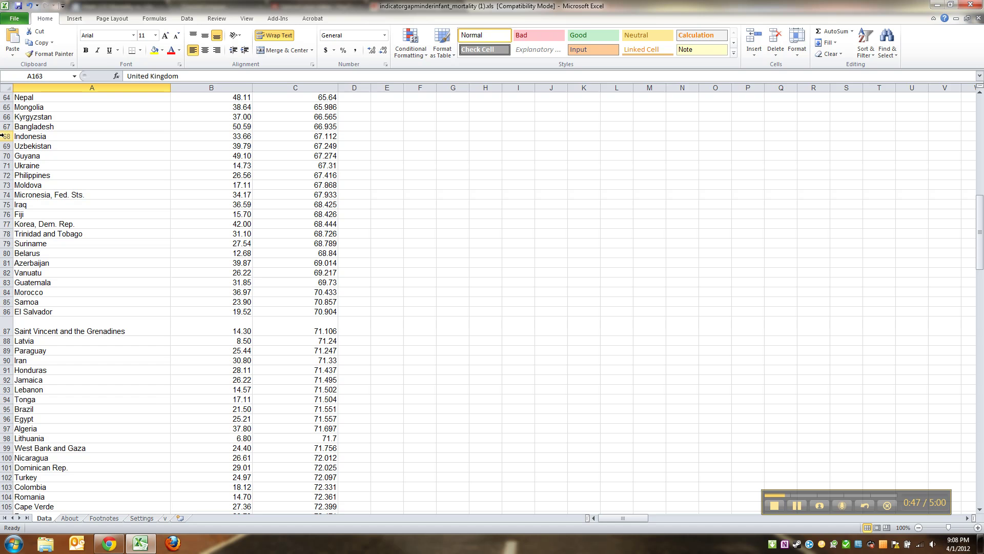
pyautogui.doubleClick(10, 336)
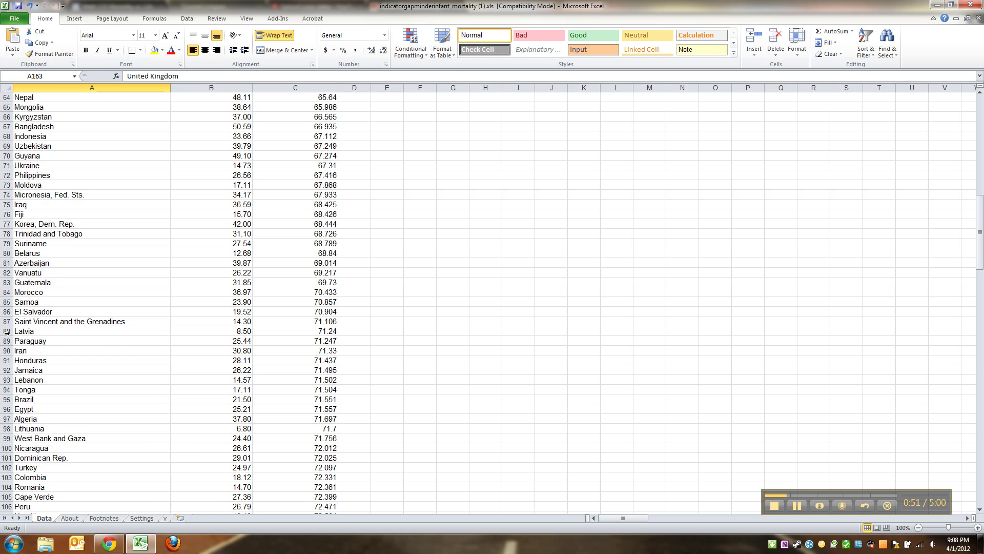
pyautogui.click(156, 341)
pyautogui.scroll(-8, 155, 341)
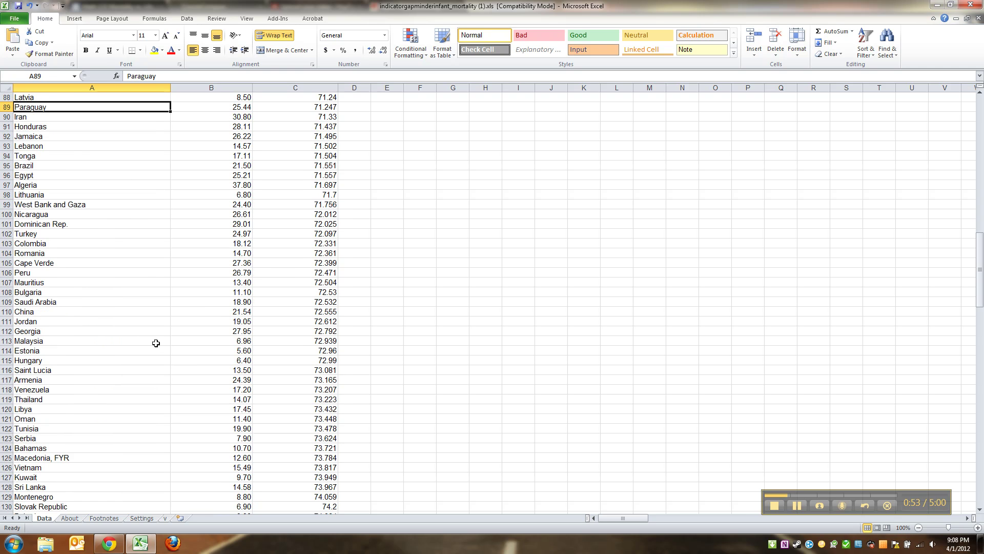
pyautogui.scroll(16, 156, 343)
pyautogui.scroll(13, 156, 343)
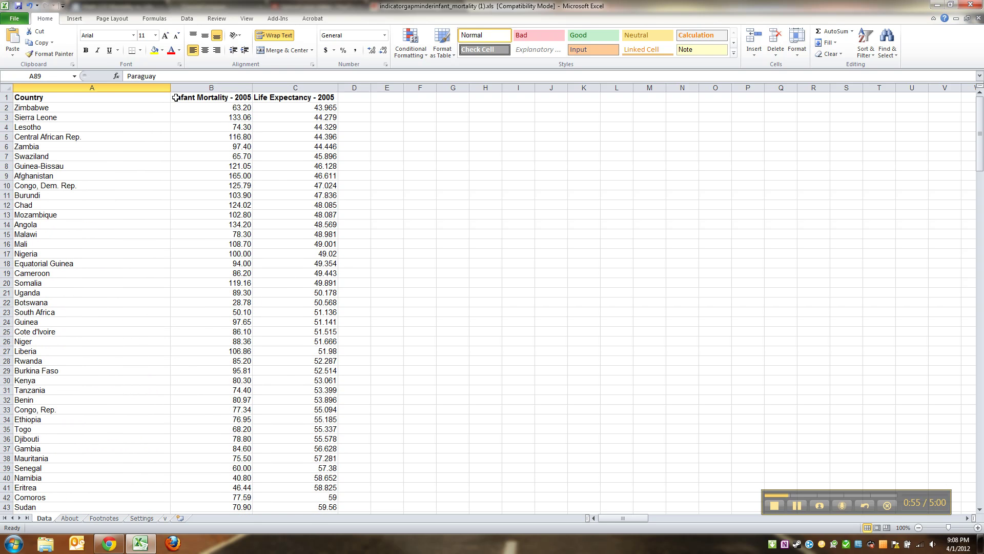
pyautogui.doubleClick(172, 88)
# - Spot-check Infant Mortality values for Japan, Norway and Malta (B156), then return to Google Docs
pyautogui.click(163, 213)
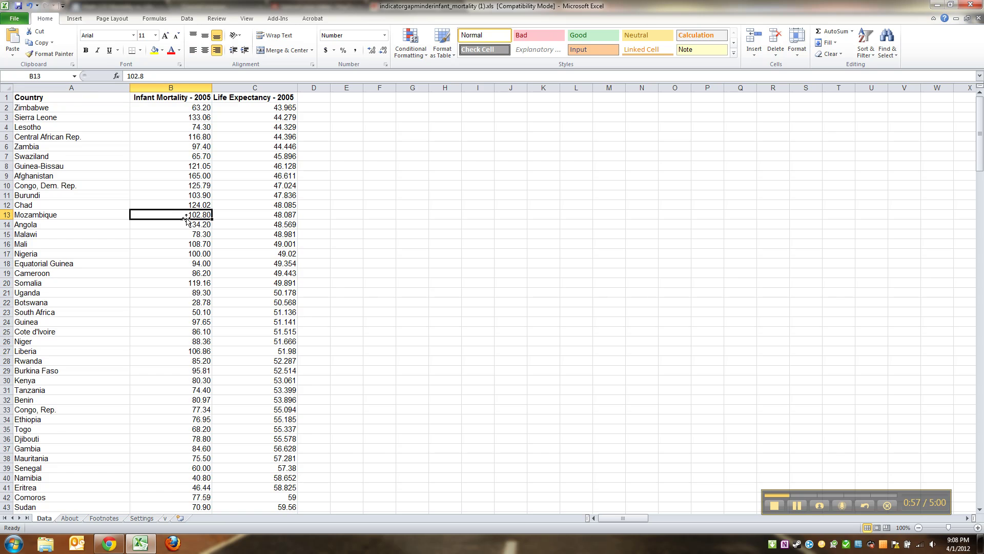
pyautogui.scroll(-20, 204, 148)
pyautogui.scroll(-20, 229, 192)
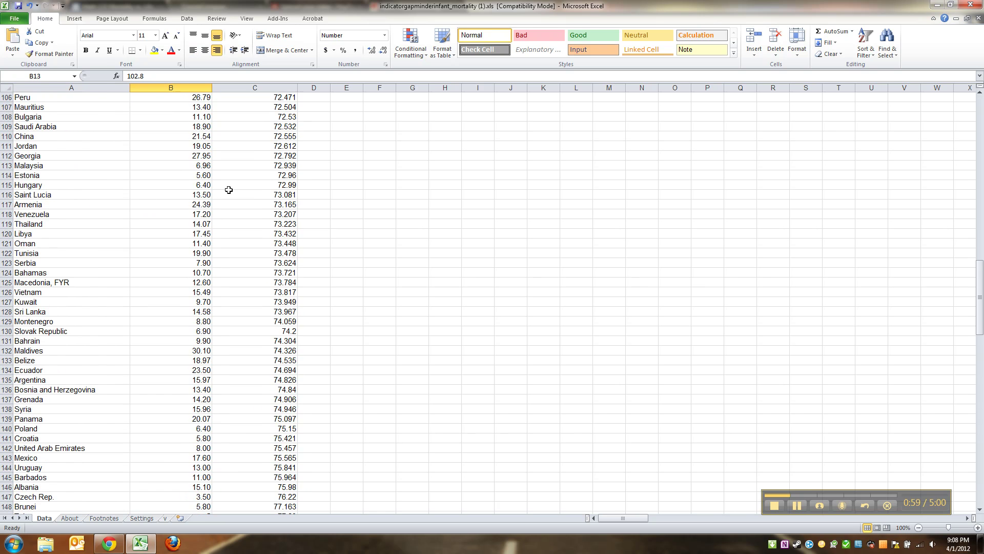
pyautogui.click(233, 369)
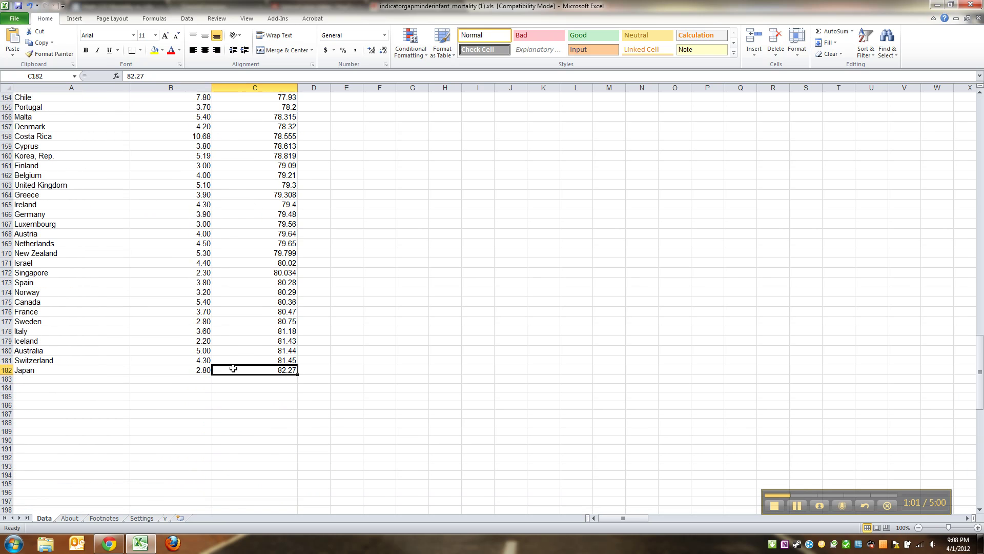
pyautogui.click(188, 340)
pyautogui.click(200, 314)
pyautogui.click(154, 292)
pyautogui.scroll(3, 218, 223)
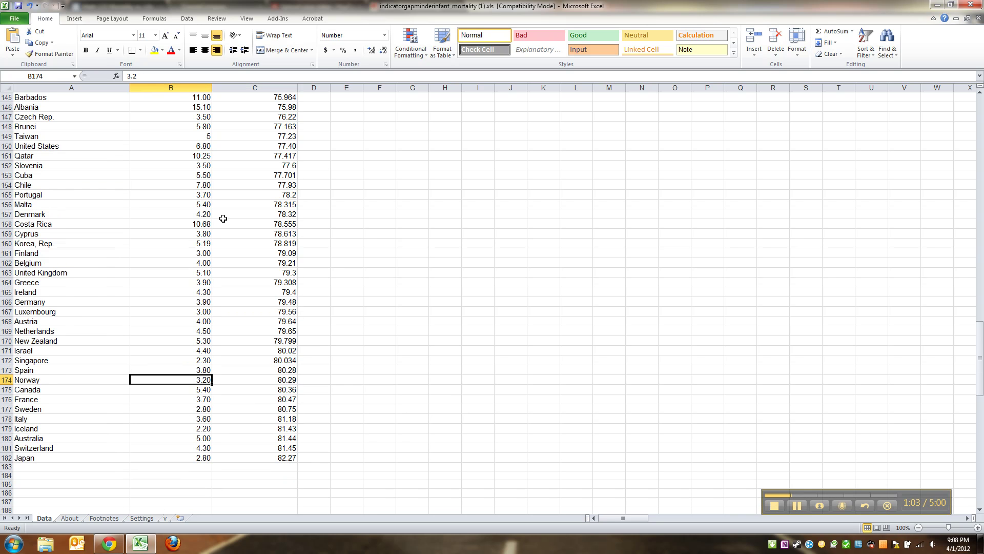
pyautogui.click(222, 217)
pyautogui.click(180, 205)
pyautogui.scroll(8, 158, 485)
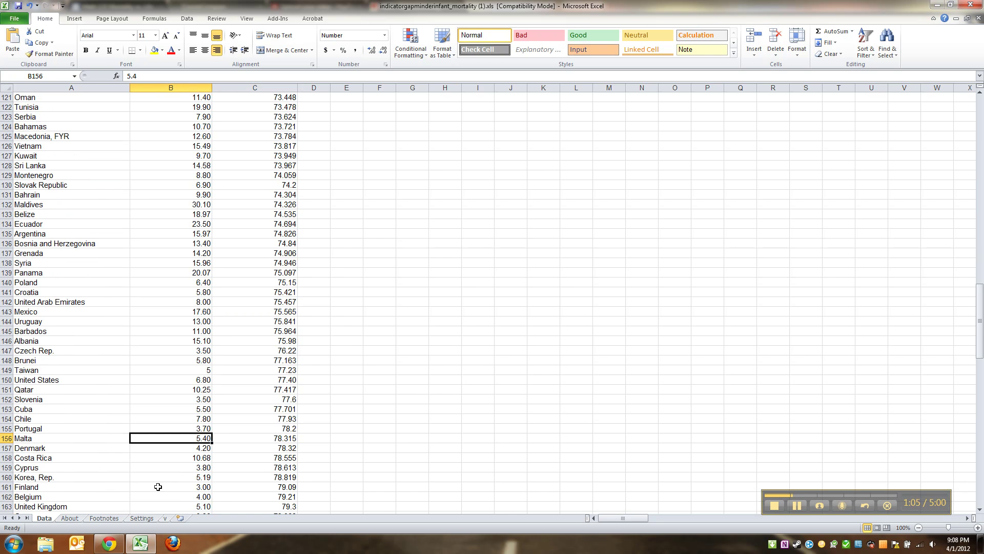
pyautogui.click(109, 543)
# - Read steps 6 and 7, then change 'gapminder' to 'Gapminder' in step 6
pyautogui.click(452, 431)
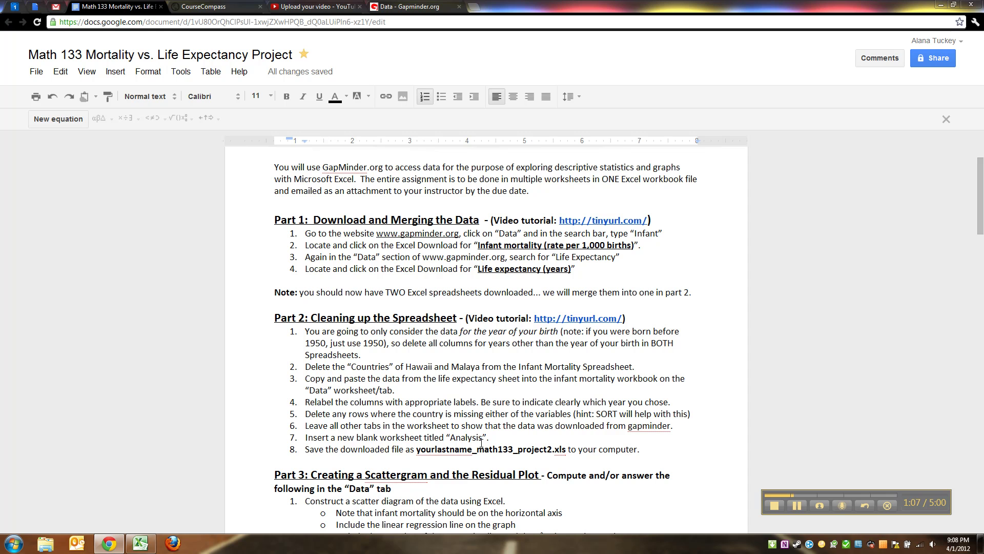
pyautogui.moveTo(504, 430); pyautogui.dragTo(395, 436)
pyautogui.moveTo(491, 437); pyautogui.dragTo(418, 440)
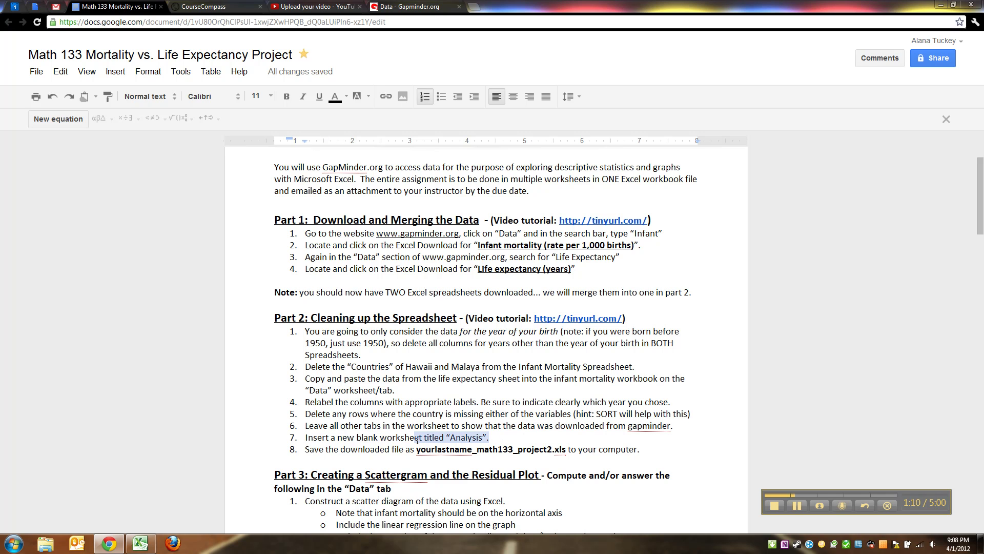
pyautogui.click(633, 427)
pyautogui.press('BackSpace')
pyautogui.write('G')
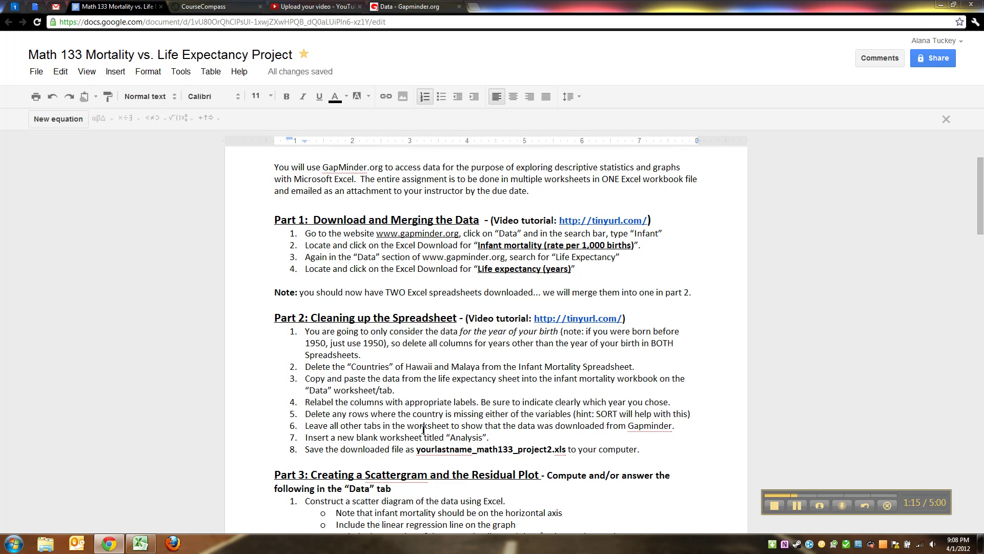
pyautogui.click(140, 543)
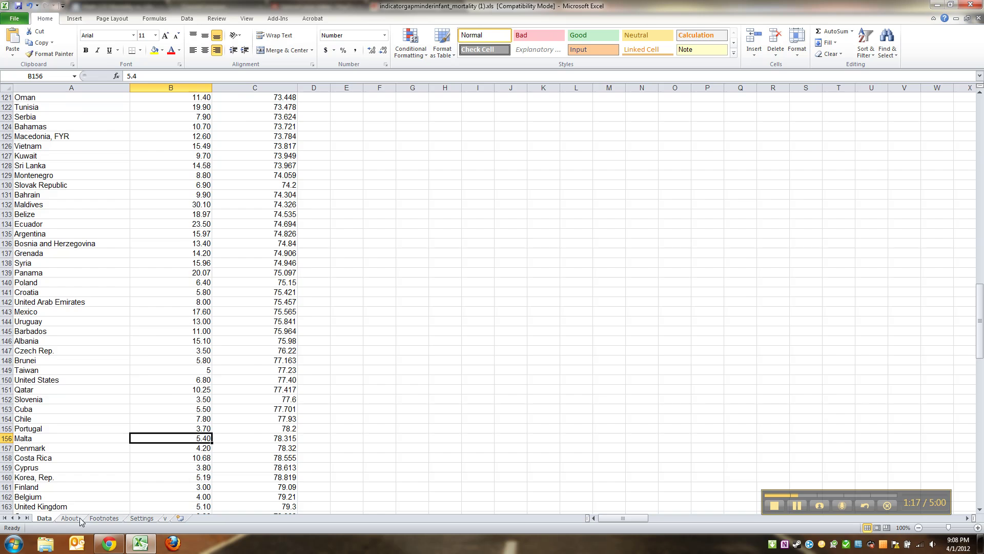
# - Browse the About, Footnotes and Settings sheets, inspecting cells B18 and B8, then return to Data
pyautogui.click(79, 519)
pyautogui.click(93, 519)
pyautogui.click(150, 519)
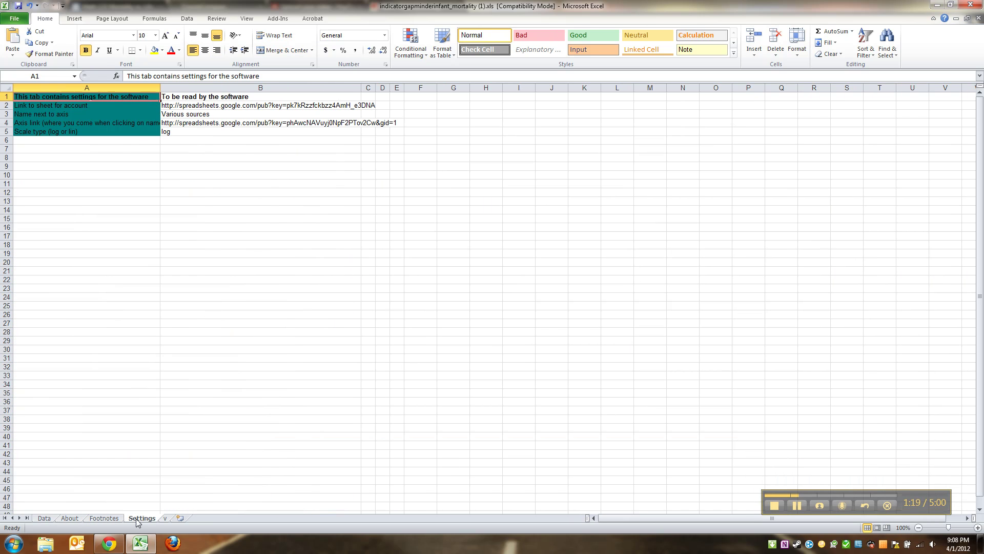
pyautogui.click(79, 518)
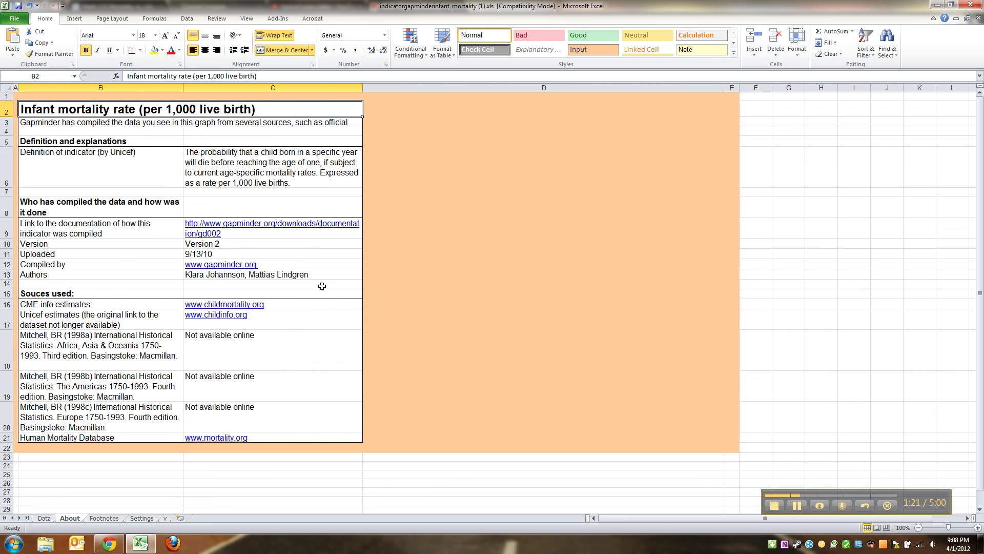
pyautogui.click(35, 363)
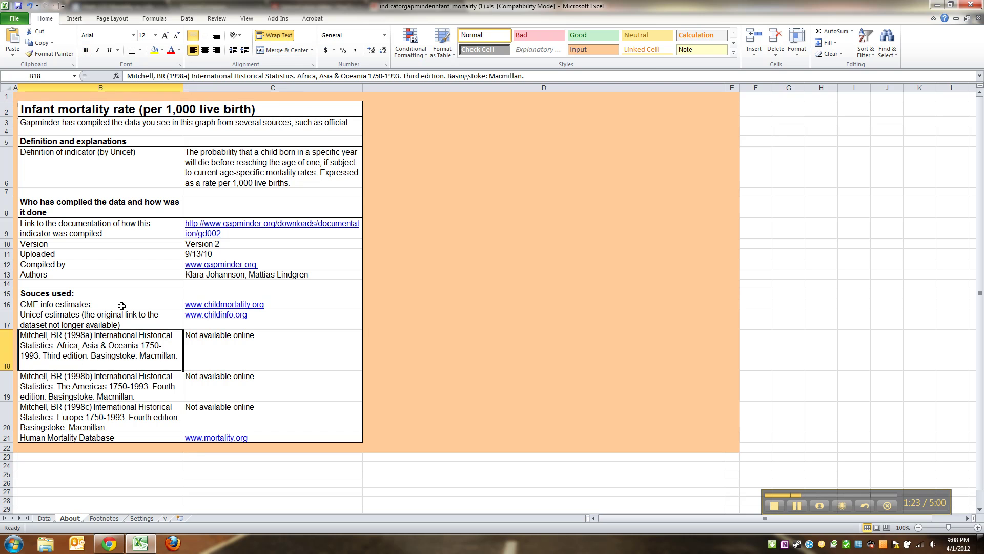
pyautogui.click(89, 206)
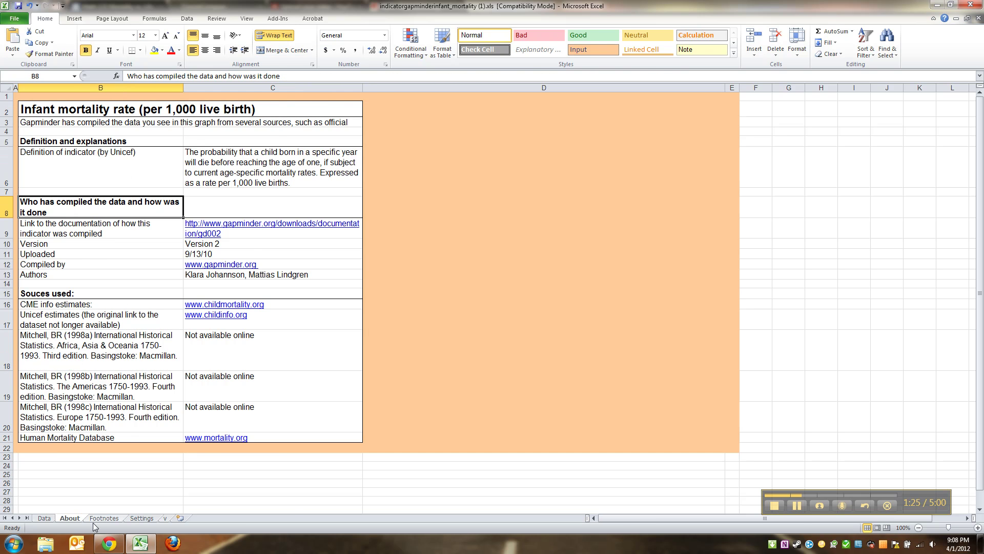
pyautogui.click(46, 519)
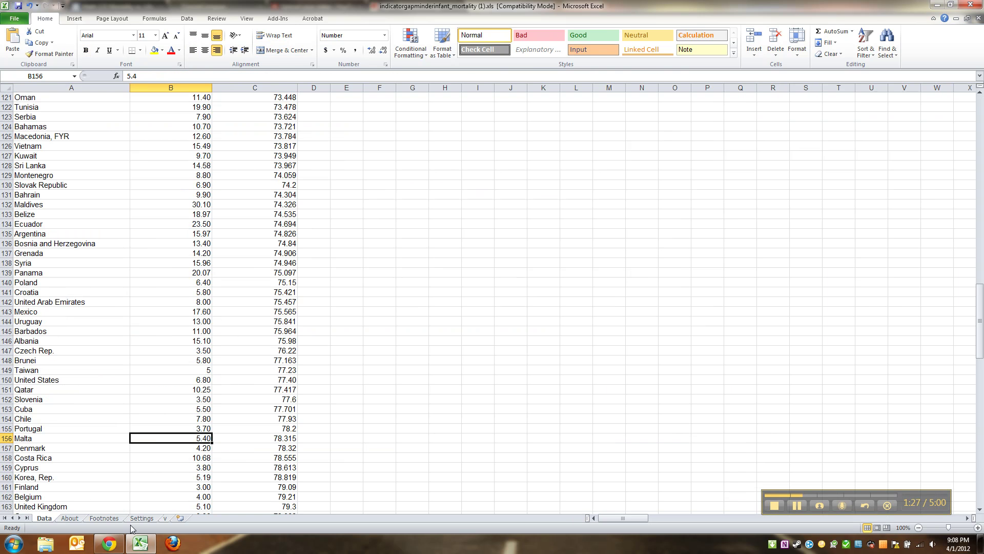
# - Insert a new blank worksheet and type Analysis as its tab name
pyautogui.click(178, 519)
pyautogui.doubleClick(184, 518)
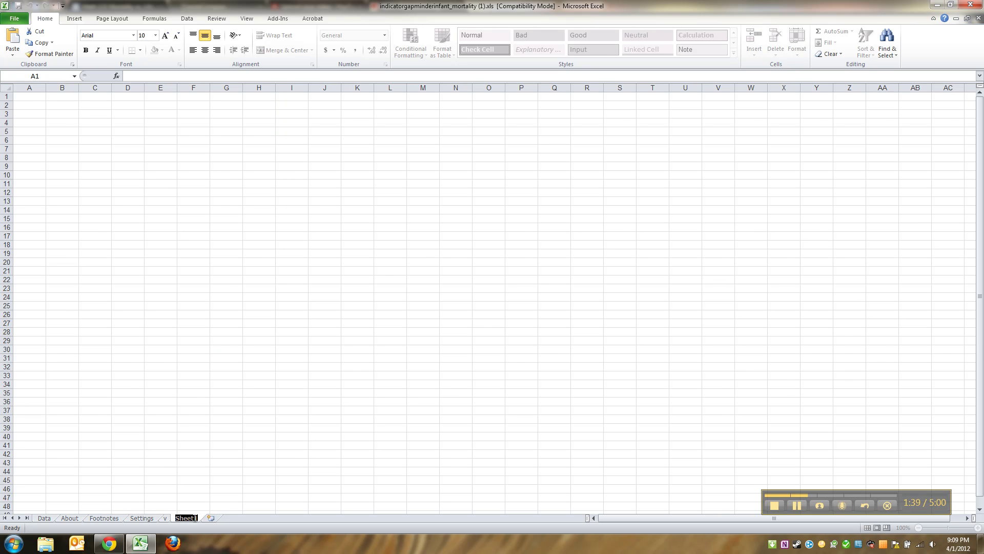
pyautogui.write('Analysis')
# - Confirm the Analysis name, move its tab right after Data, and switch back to Data
pyautogui.click(159, 507)
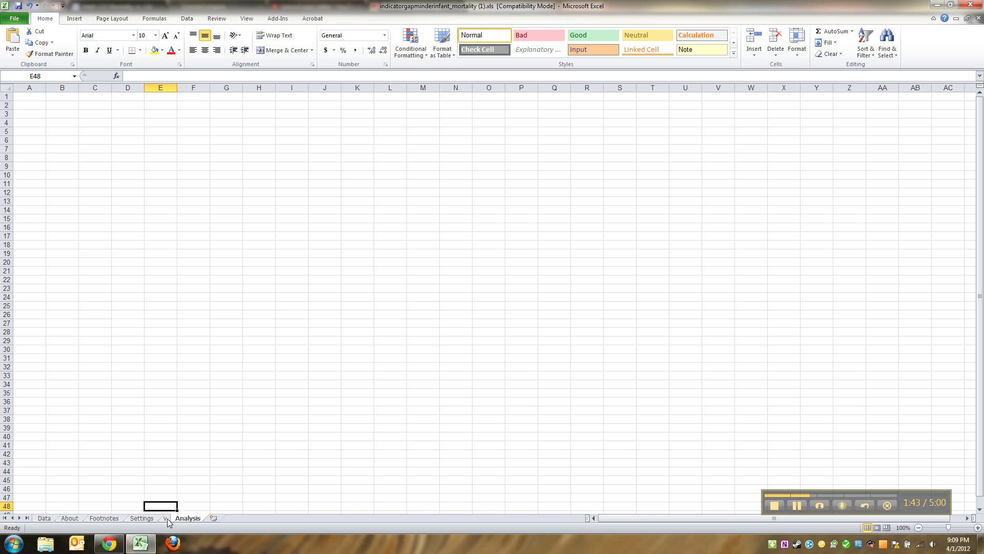
pyautogui.moveTo(169, 520); pyautogui.dragTo(72, 520)
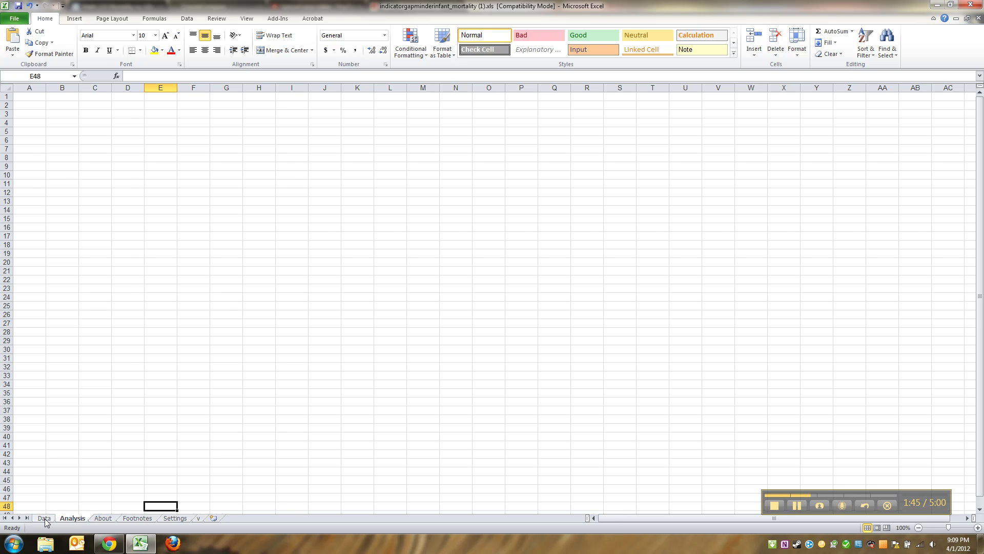
pyautogui.click(45, 521)
pyautogui.click(77, 521)
pyautogui.click(51, 519)
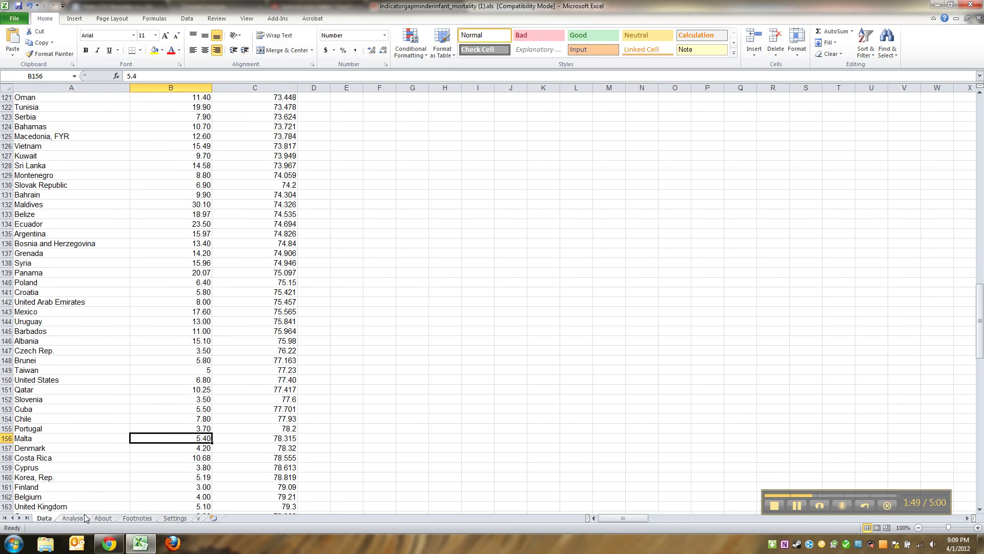
pyautogui.click(84, 521)
pyautogui.click(49, 519)
pyautogui.scroll(15, 194, 436)
pyautogui.scroll(20, 194, 436)
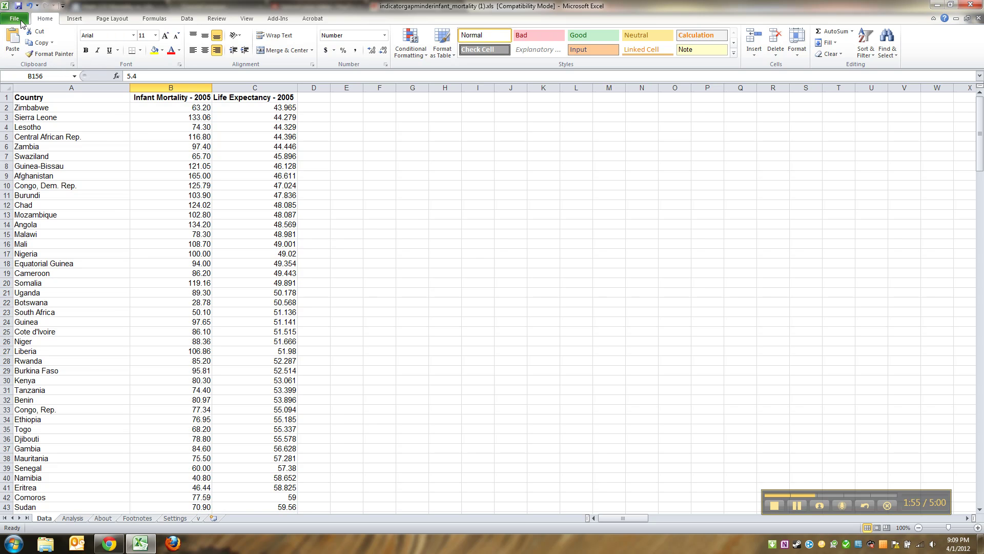
# - Open Save As with F12 and set the file type to Excel Workbook (*.xlsx)
pyautogui.click(15, 19)
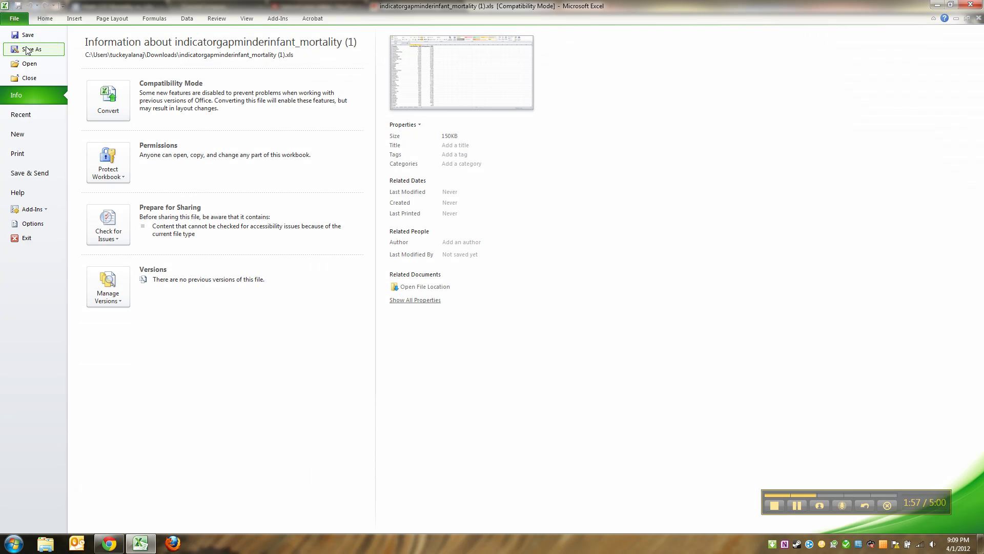
pyautogui.press('Escape')
pyautogui.press('F12')
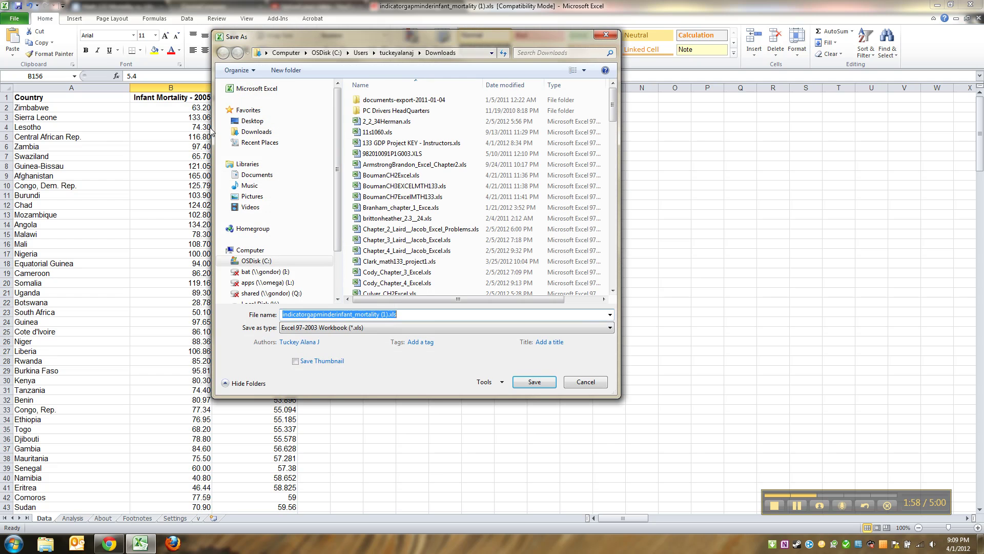
pyautogui.click(400, 314)
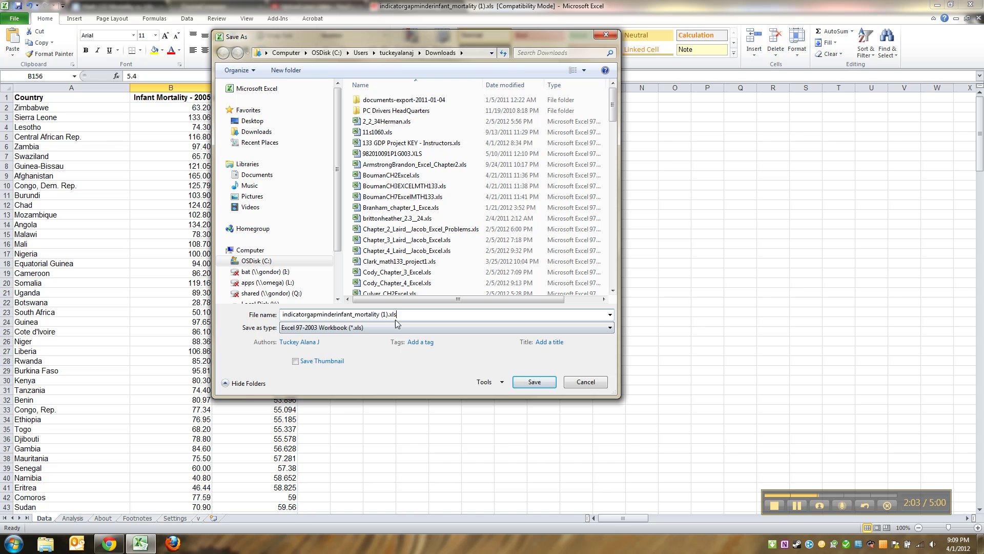
pyautogui.click(395, 327)
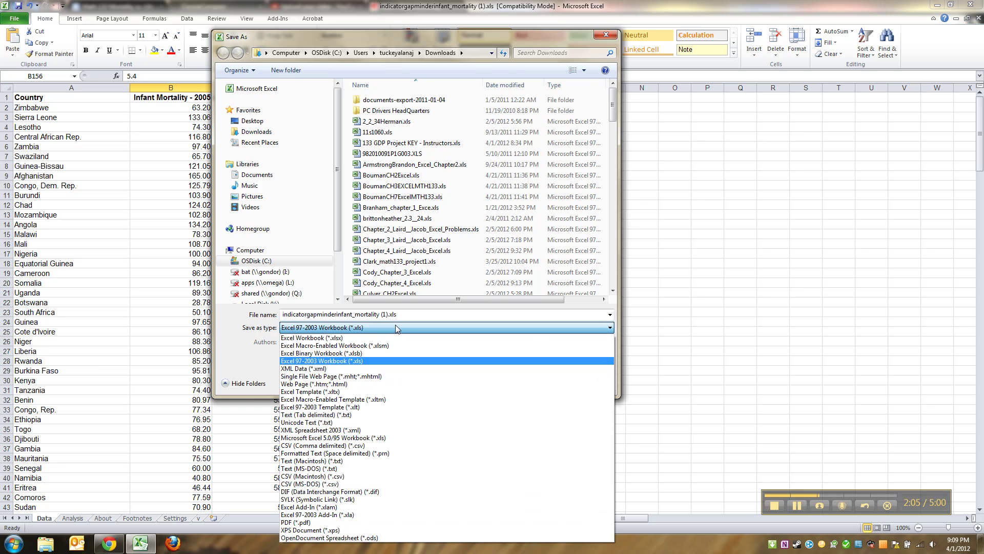
pyautogui.click(404, 324)
pyautogui.click(404, 325)
pyautogui.click(334, 339)
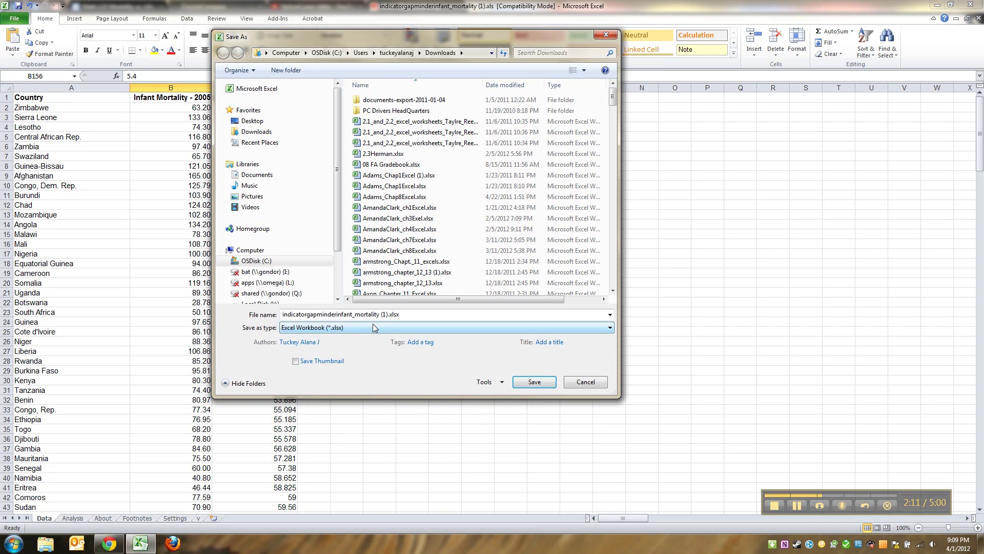
pyautogui.click(402, 314)
pyautogui.click(391, 326)
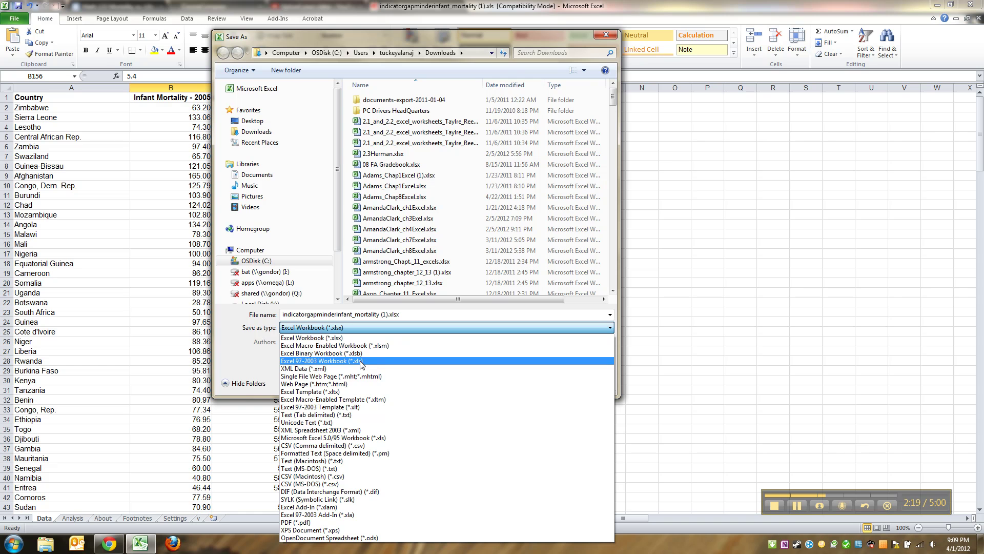
pyautogui.click(361, 338)
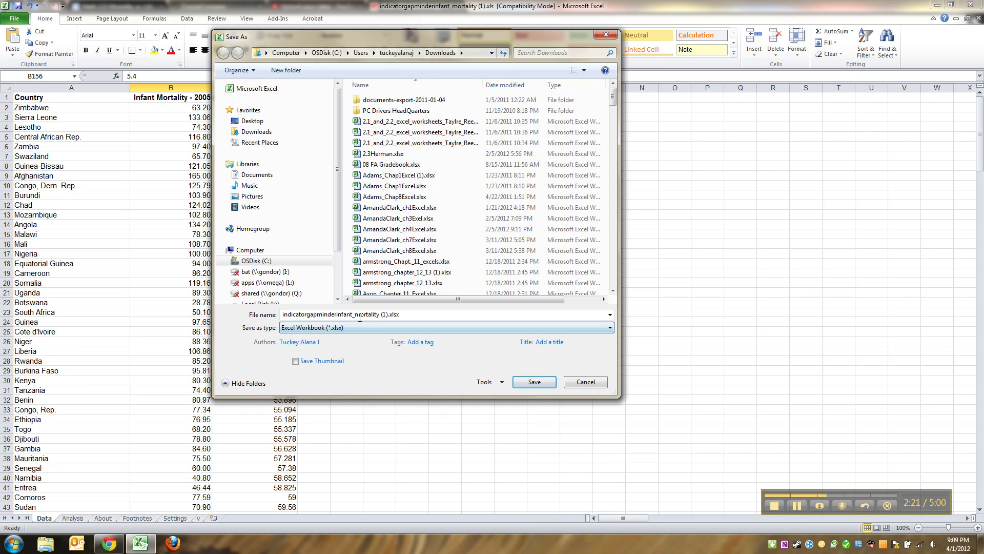
pyautogui.click(359, 315)
# - Replace the old file name with the user's last name followed by _MAT133_project2
pyautogui.click(386, 315)
pyautogui.moveTo(387, 314); pyautogui.dragTo(171, 312)
pyautogui.press('BackSpace')
pyautogui.write('tuckey')
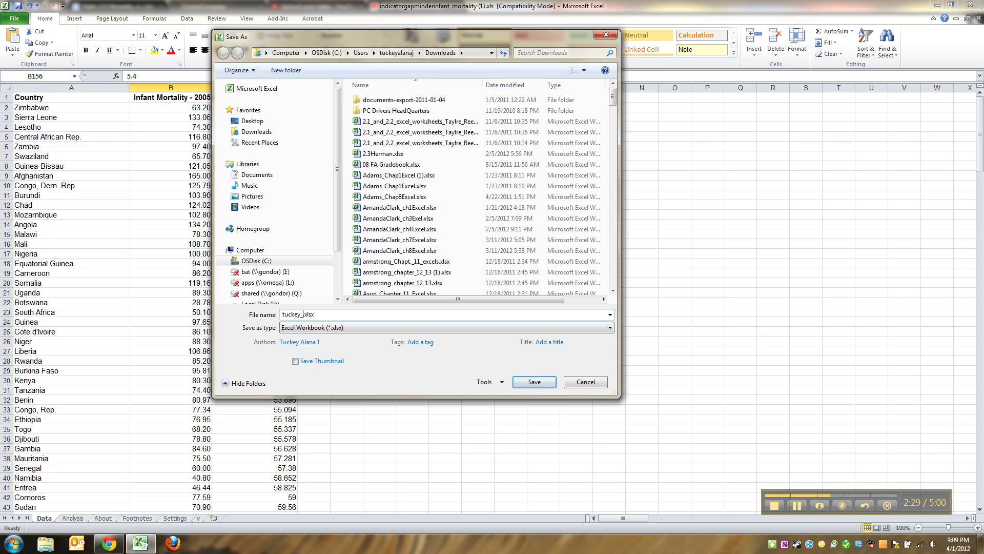
pyautogui.write('_133Math1')
pyautogui.press('BackSpace')
pyautogui.press('BackSpace')
pyautogui.press('BackSpace')
pyautogui.press('BackSpace')
pyautogui.press('BackSpace')
pyautogui.write('T133_project2')
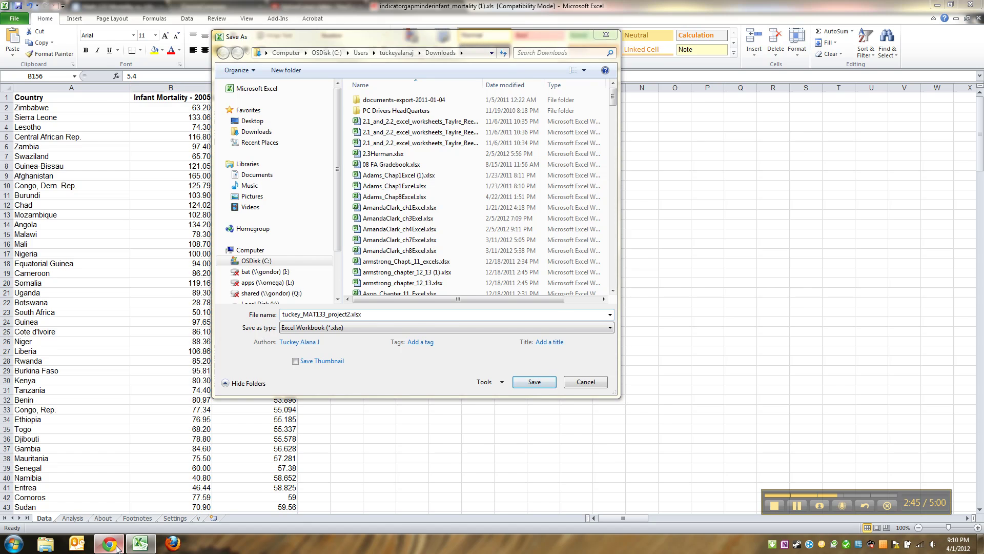
# - Check the required file name in item 8 of the Google Docs instructions
pyautogui.click(109, 544)
pyautogui.scroll(-1, 566, 437)
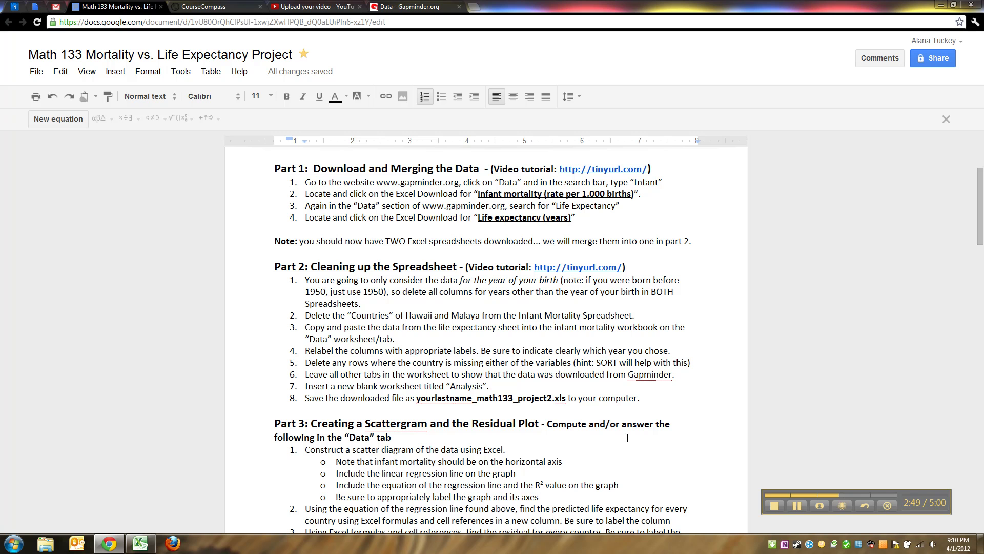
pyautogui.click(567, 398)
# - Return to Excel and save the workbook under the new name
pyautogui.click(141, 543)
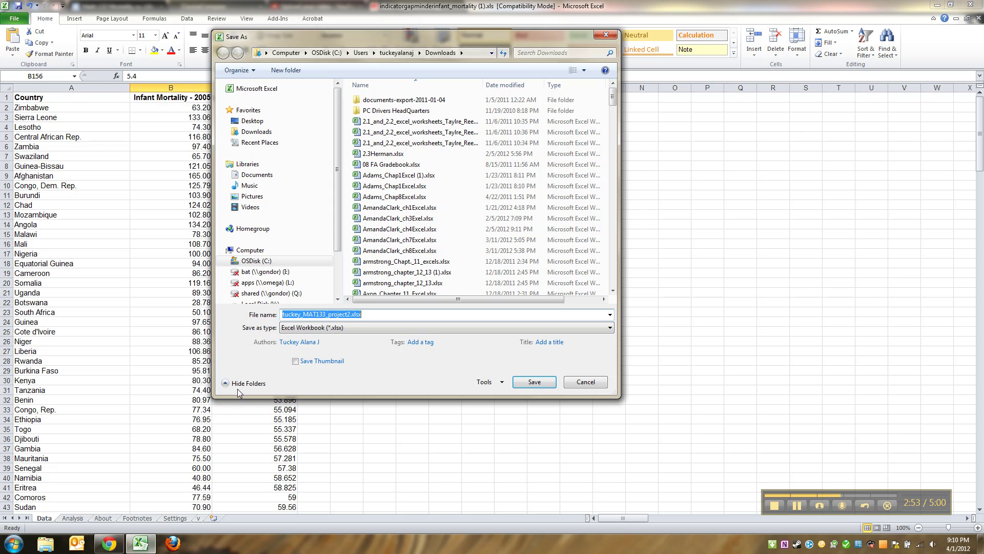
pyautogui.click(528, 382)
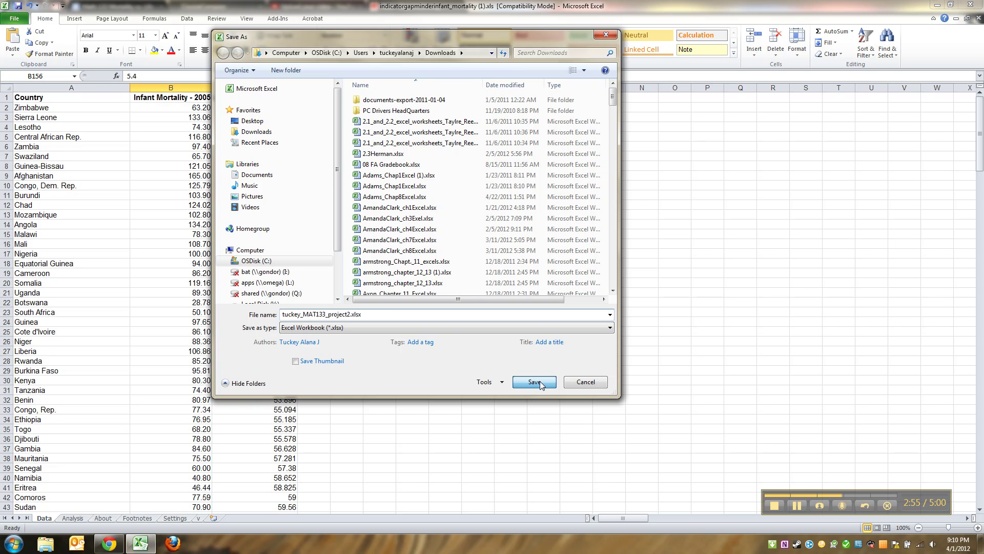
pyautogui.click(140, 543)
pyautogui.click(141, 543)
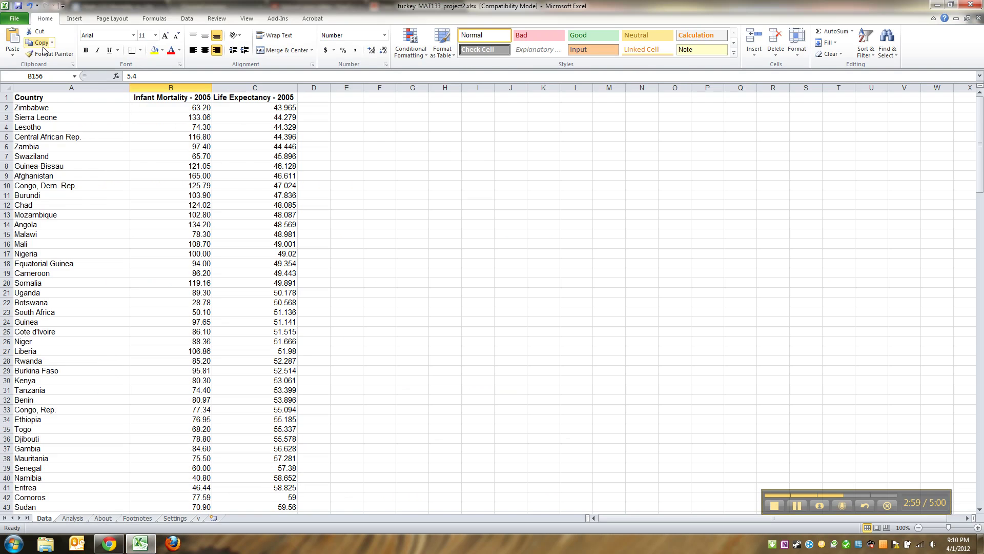
# - Reopen Save As, browse to Documents > 133, and save the workbook there
pyautogui.click(14, 19)
pyautogui.press('Escape')
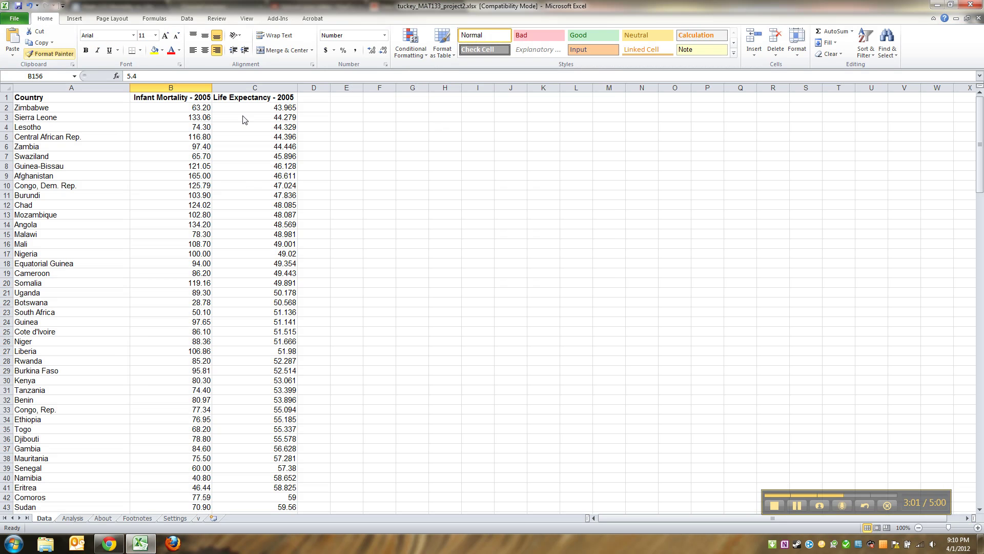
pyautogui.press('F12')
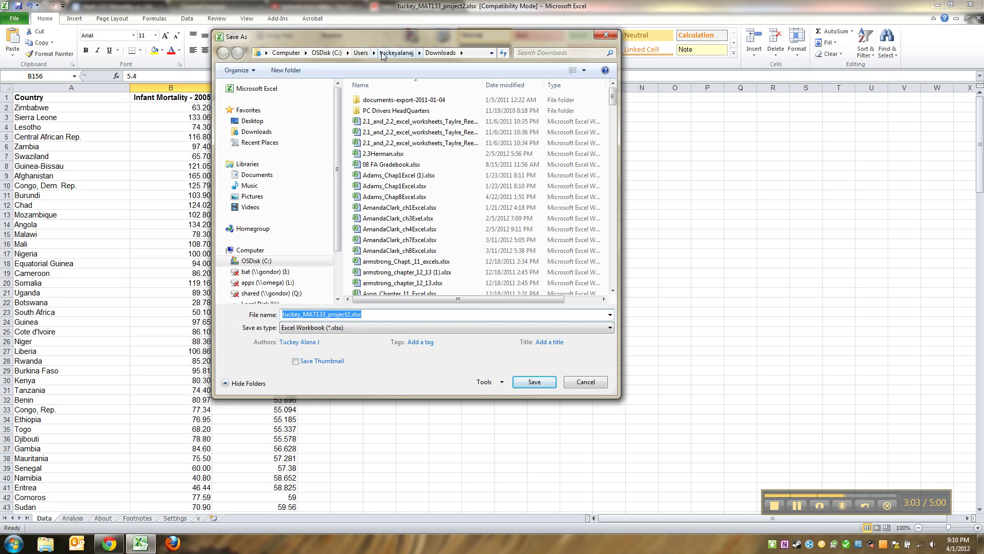
pyautogui.click(382, 51)
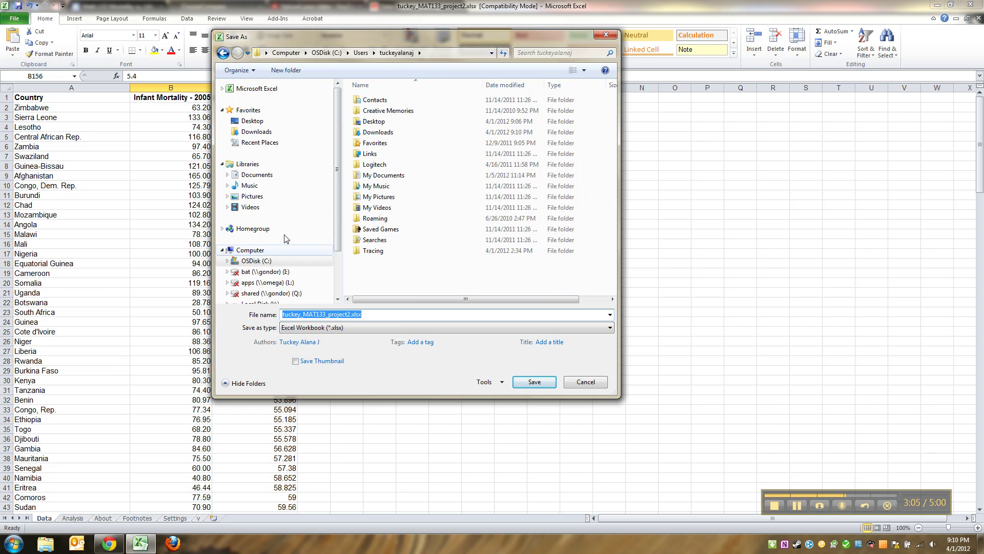
pyautogui.click(261, 176)
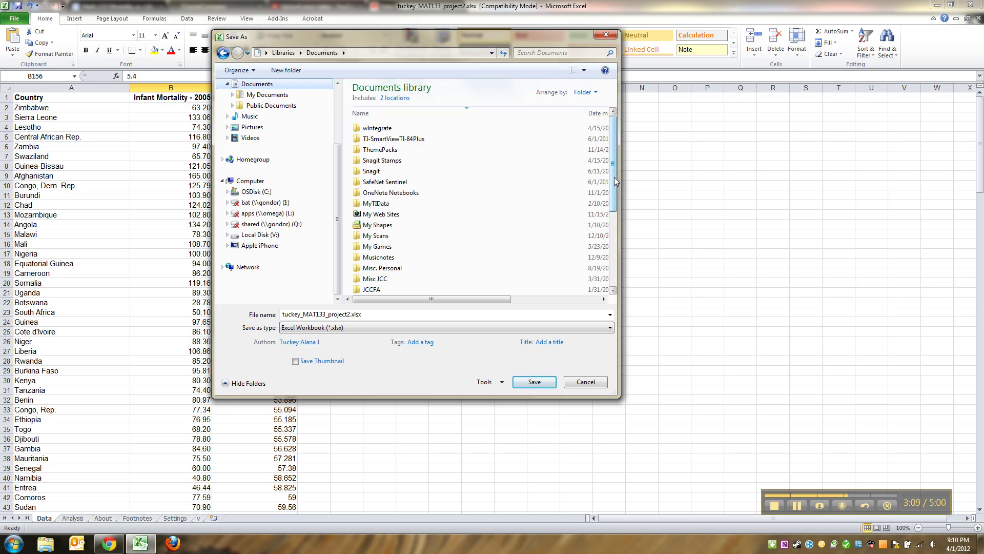
pyautogui.moveTo(614, 180); pyautogui.dragTo(616, 263)
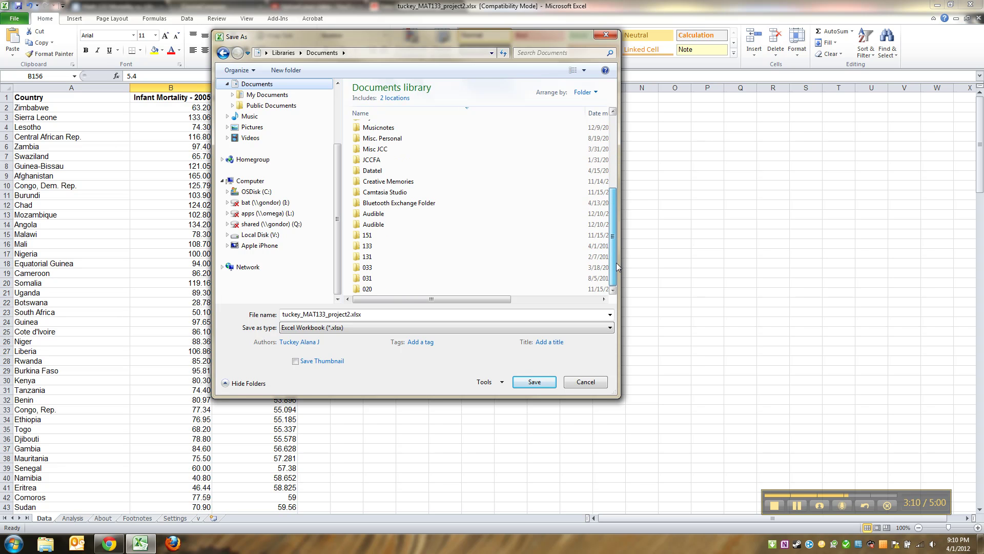
pyautogui.doubleClick(401, 248)
pyautogui.doubleClick(349, 314)
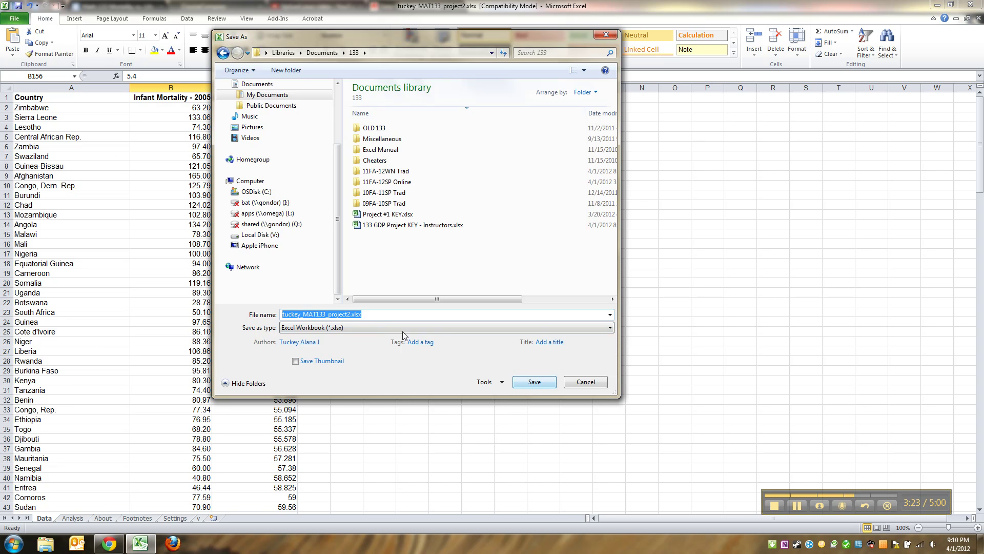
pyautogui.click(546, 390)
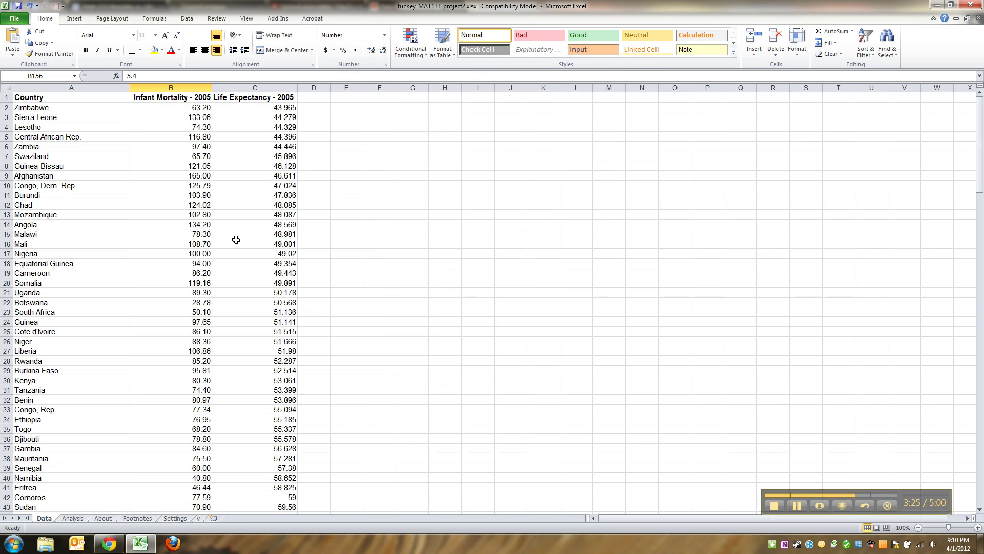
pyautogui.click(236, 236)
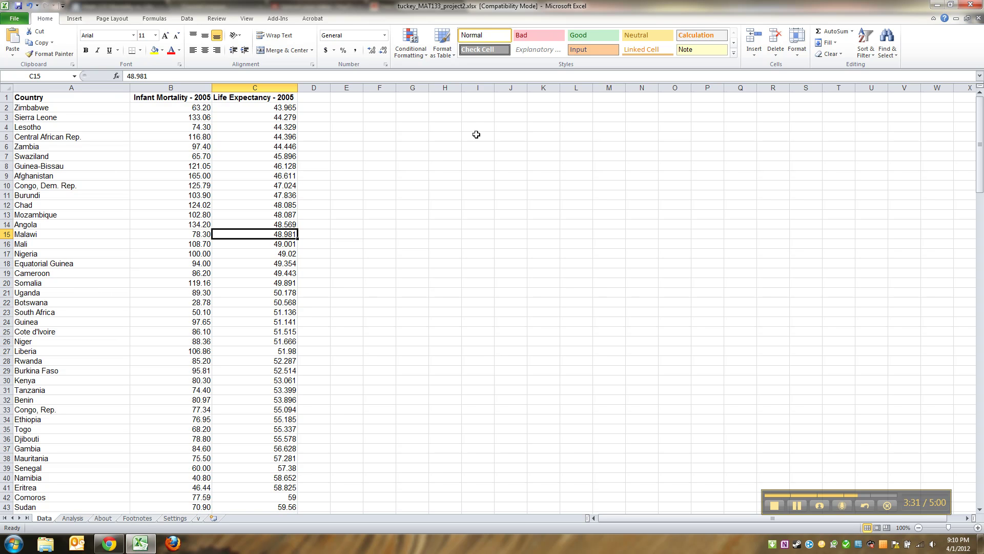
pyautogui.click(489, 343)
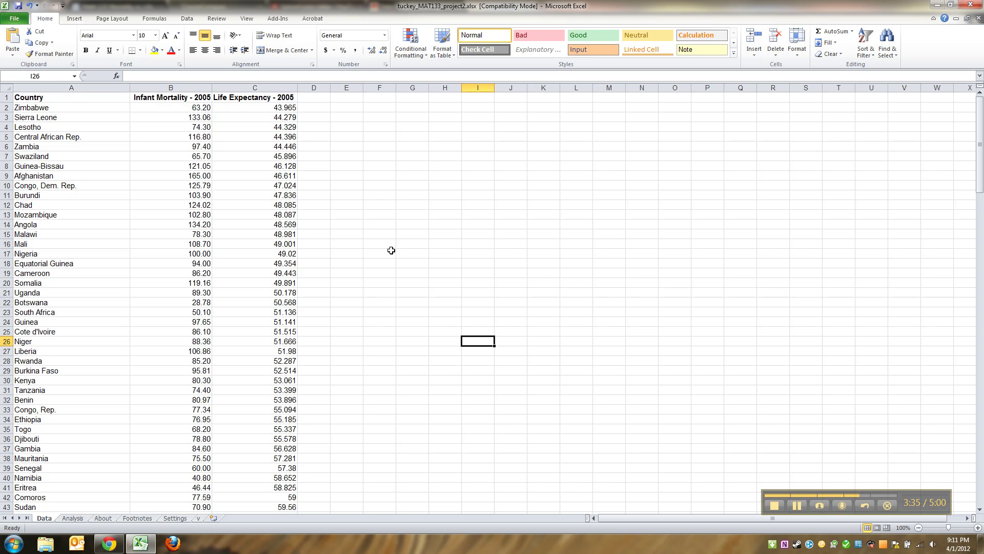
pyautogui.click(108, 543)
# - Scroll the Google Doc to Part 3 and read its scatter diagram and residual plot tasks
pyautogui.scroll(-3, 359, 380)
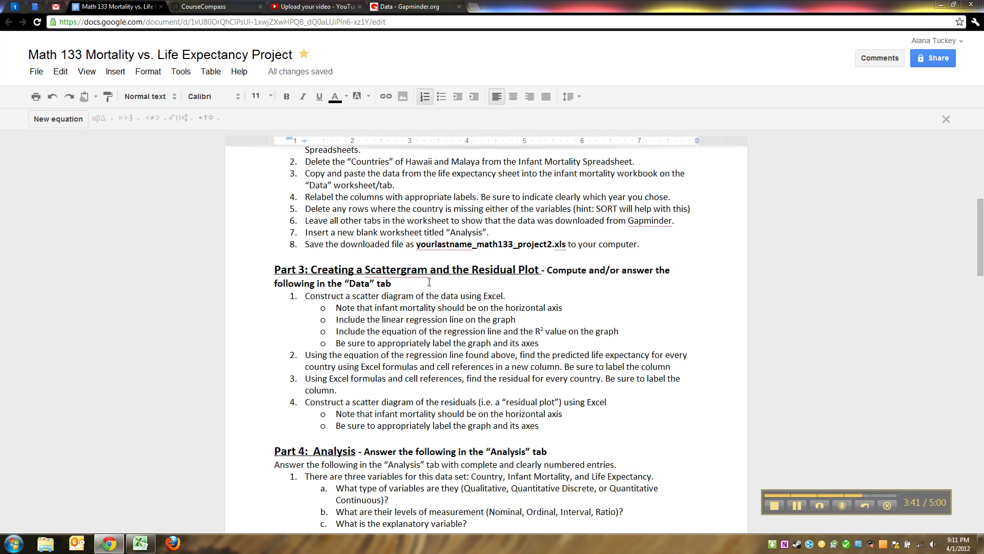
pyautogui.scroll(-1, 427, 287)
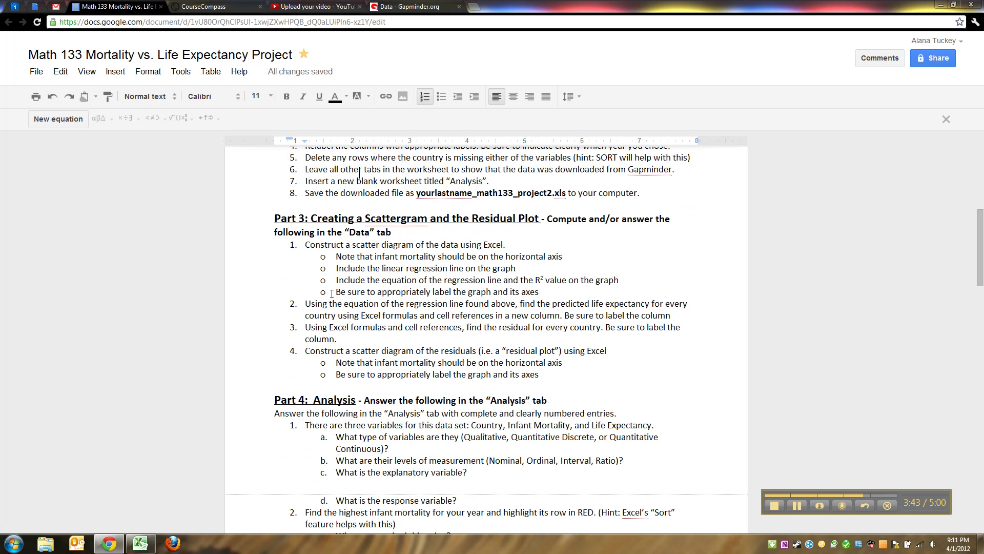
pyautogui.scroll(1, 379, 264)
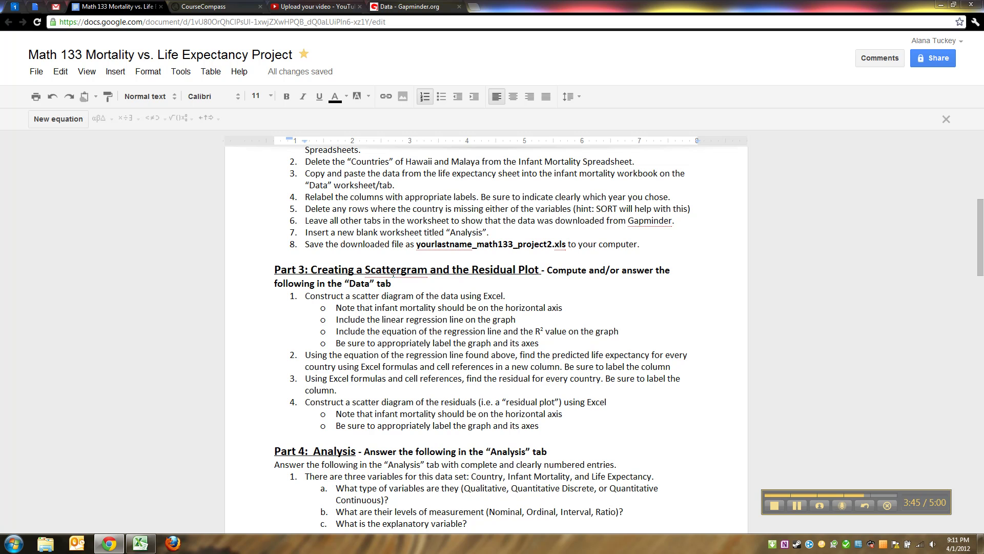
pyautogui.scroll(-1, 385, 282)
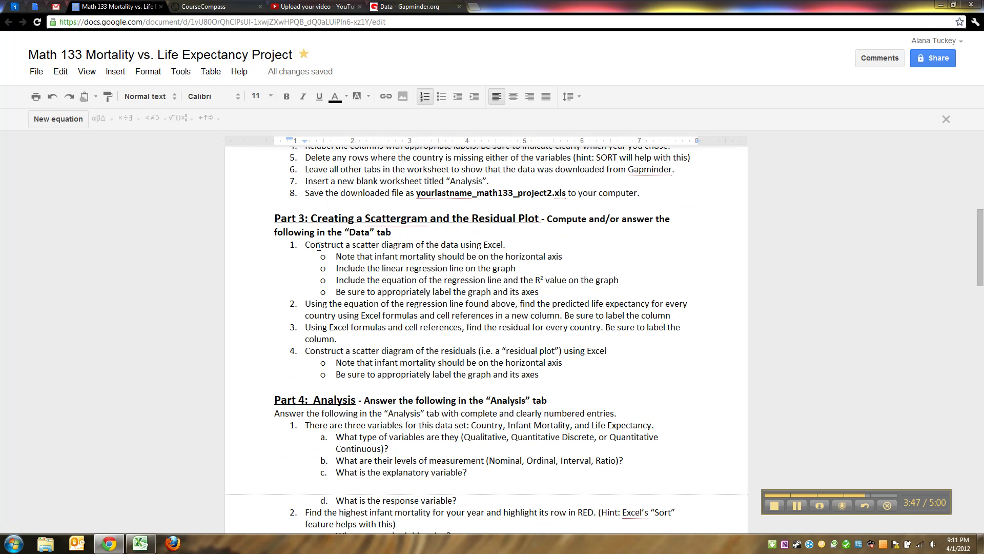
pyautogui.moveTo(332, 249); pyautogui.dragTo(361, 280)
pyautogui.click(379, 308)
pyautogui.scroll(1, 439, 296)
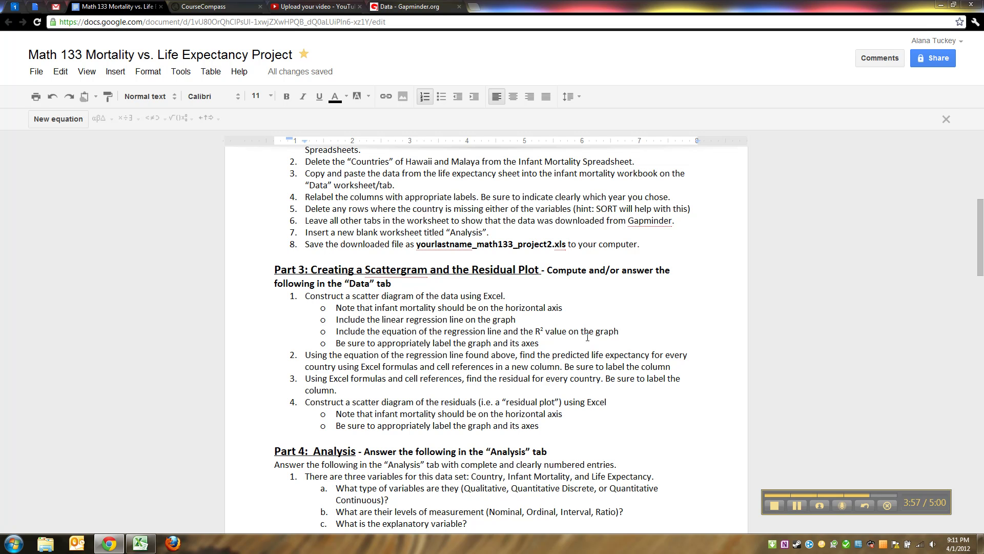
pyautogui.scroll(1, 597, 339)
pyautogui.scroll(-1, 603, 348)
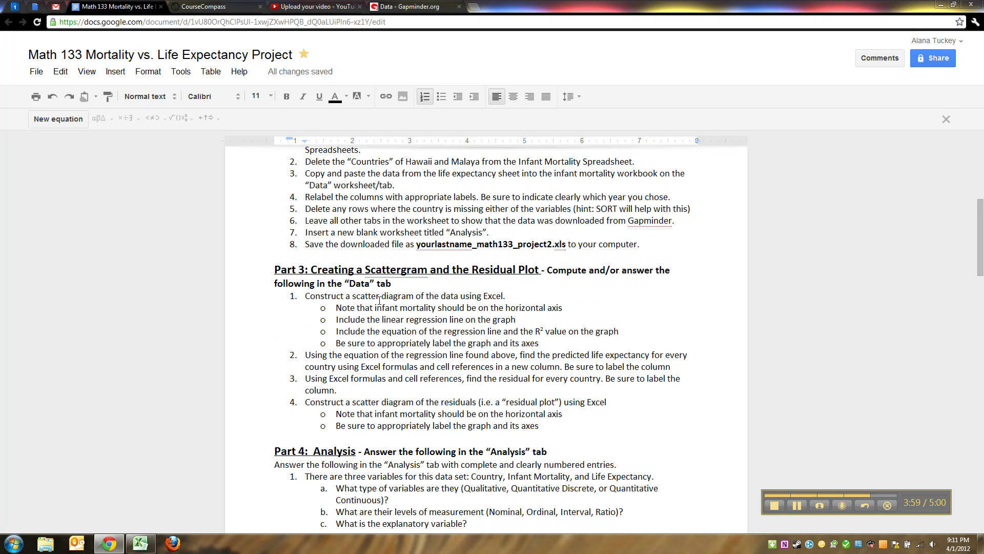